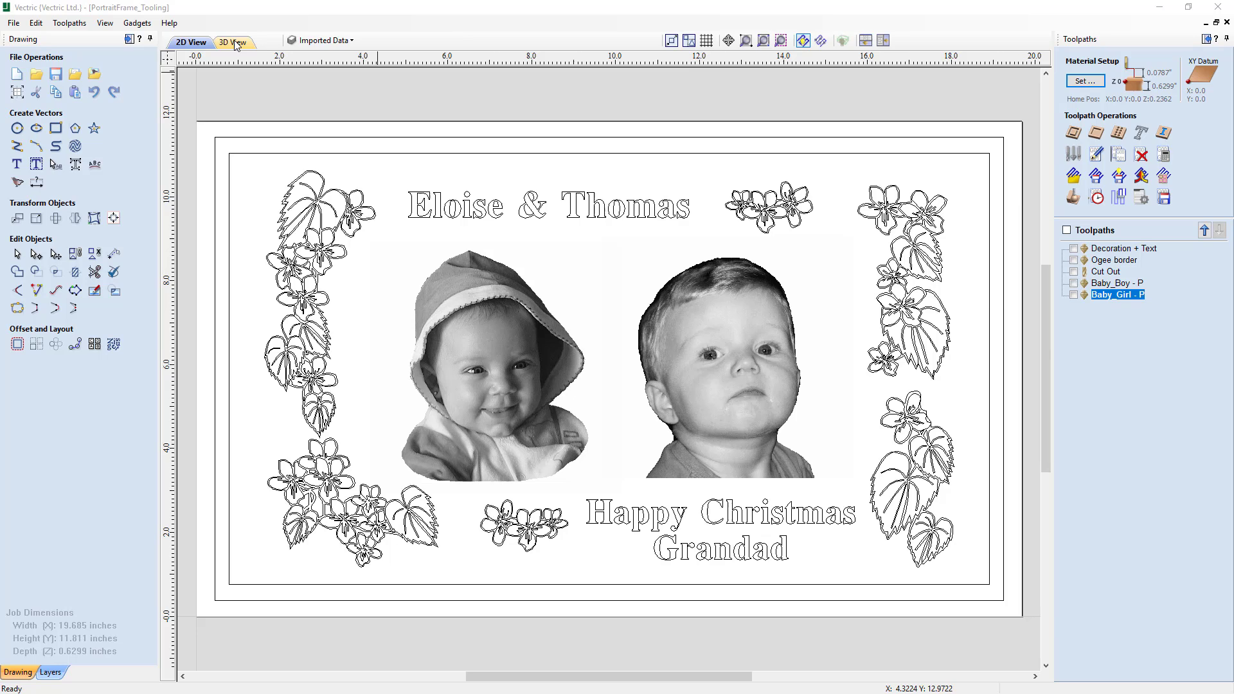
Step: Open the existing drawing file PortraitFrame.crv
{"action": "left_click", "coordinate": [236, 43]}
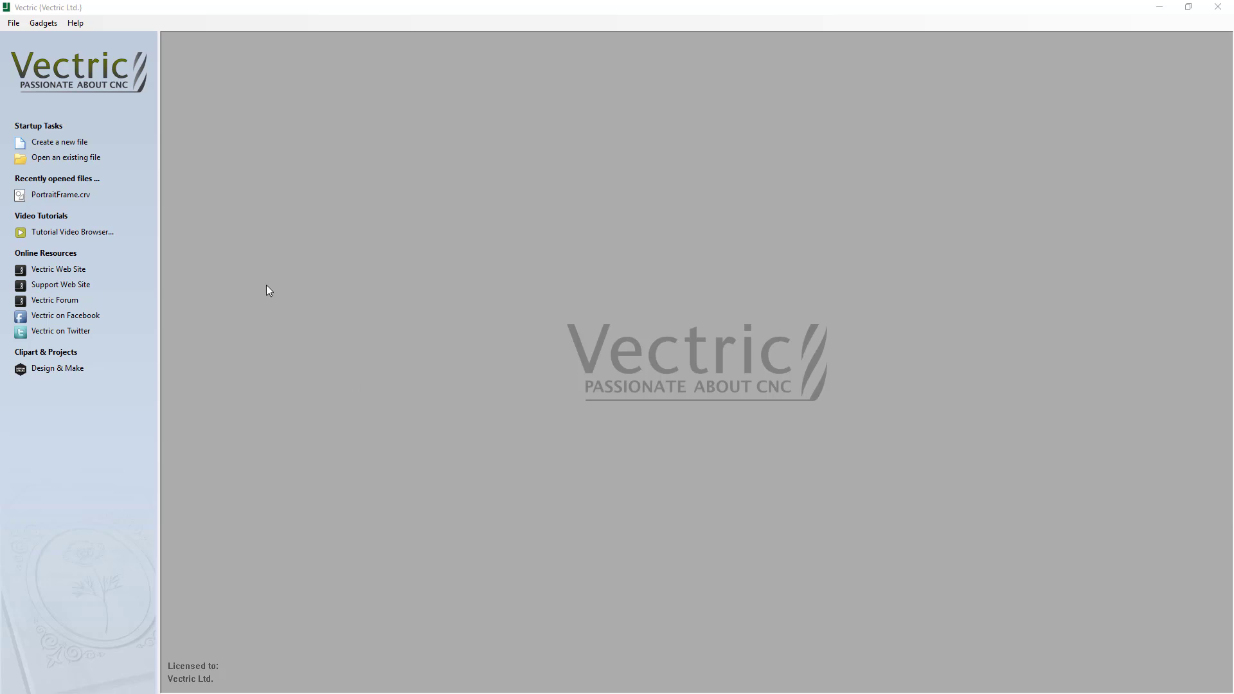
{"action": "left_click", "coordinate": [75, 158]}
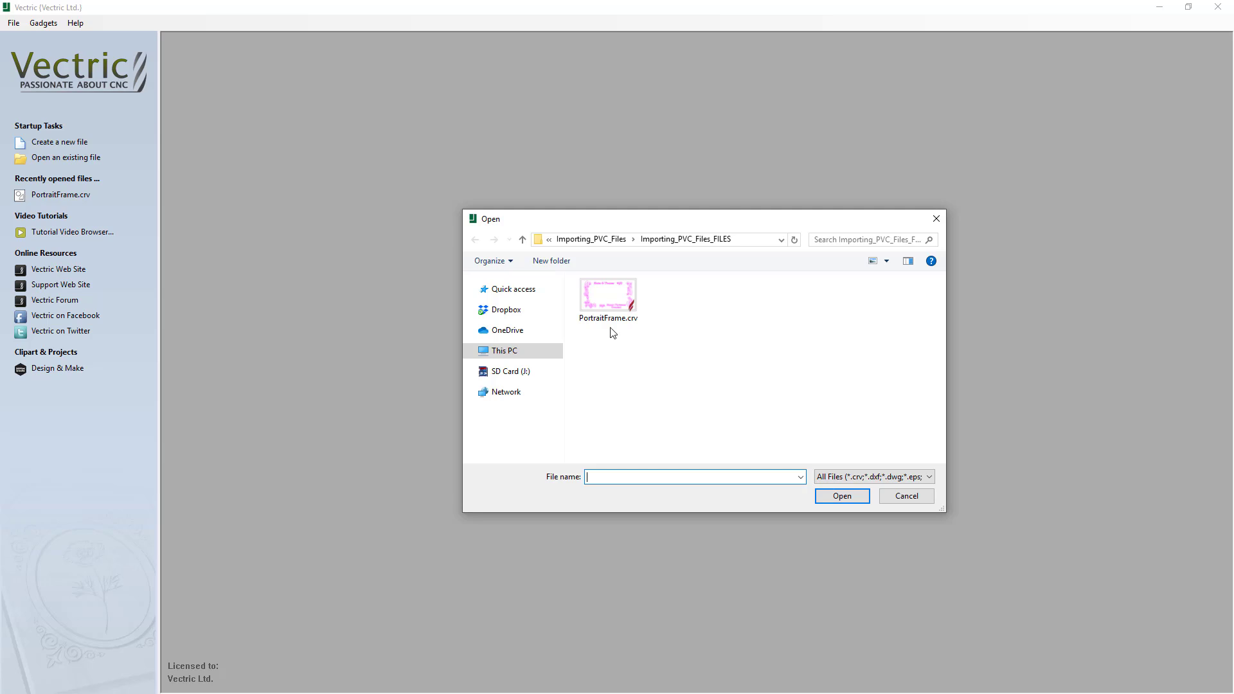
{"action": "left_click", "coordinate": [608, 308]}
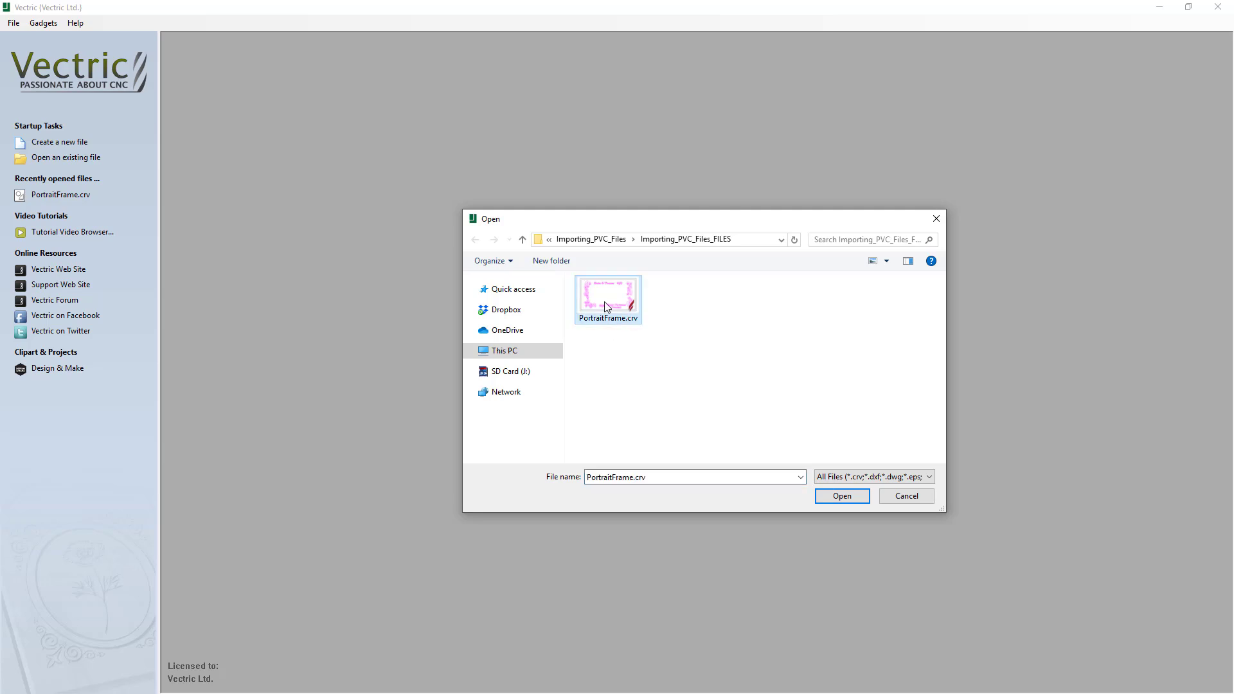
{"action": "left_click", "coordinate": [835, 497]}
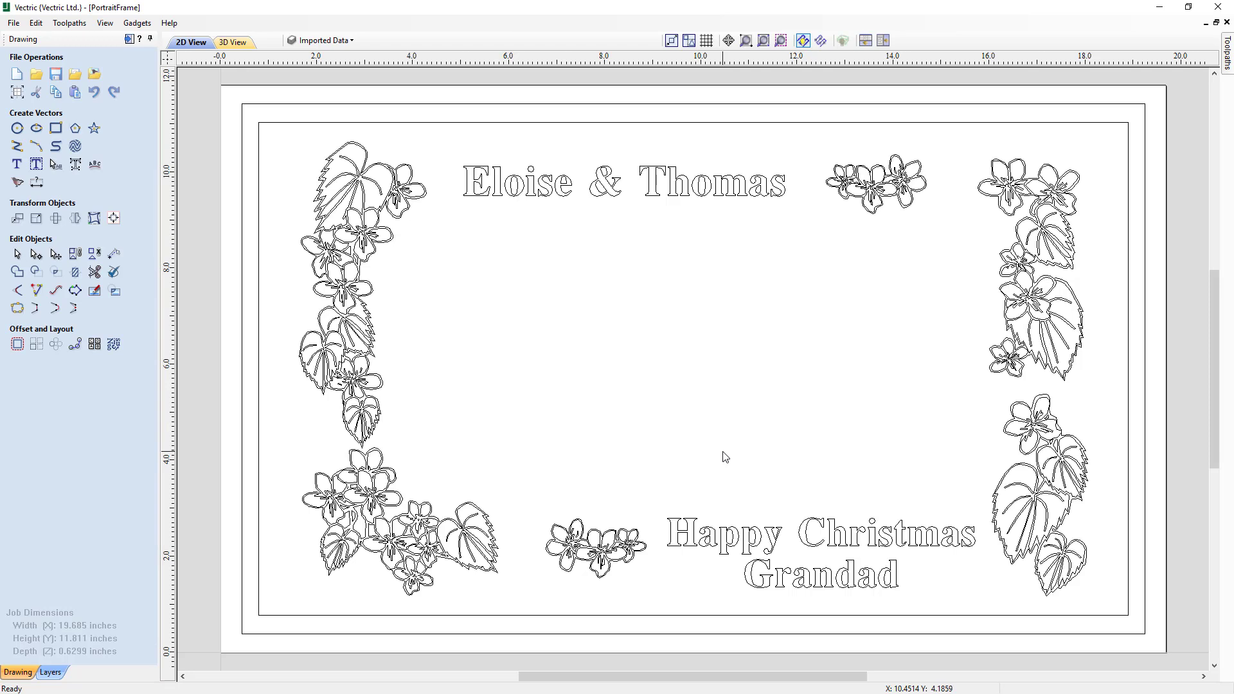
Step: Examine the frame's border, text and floral decoration vectors by selecting each group in the 2D drawing
{"action": "left_click", "coordinate": [448, 110]}
{"action": "left_click", "coordinate": [441, 123]}
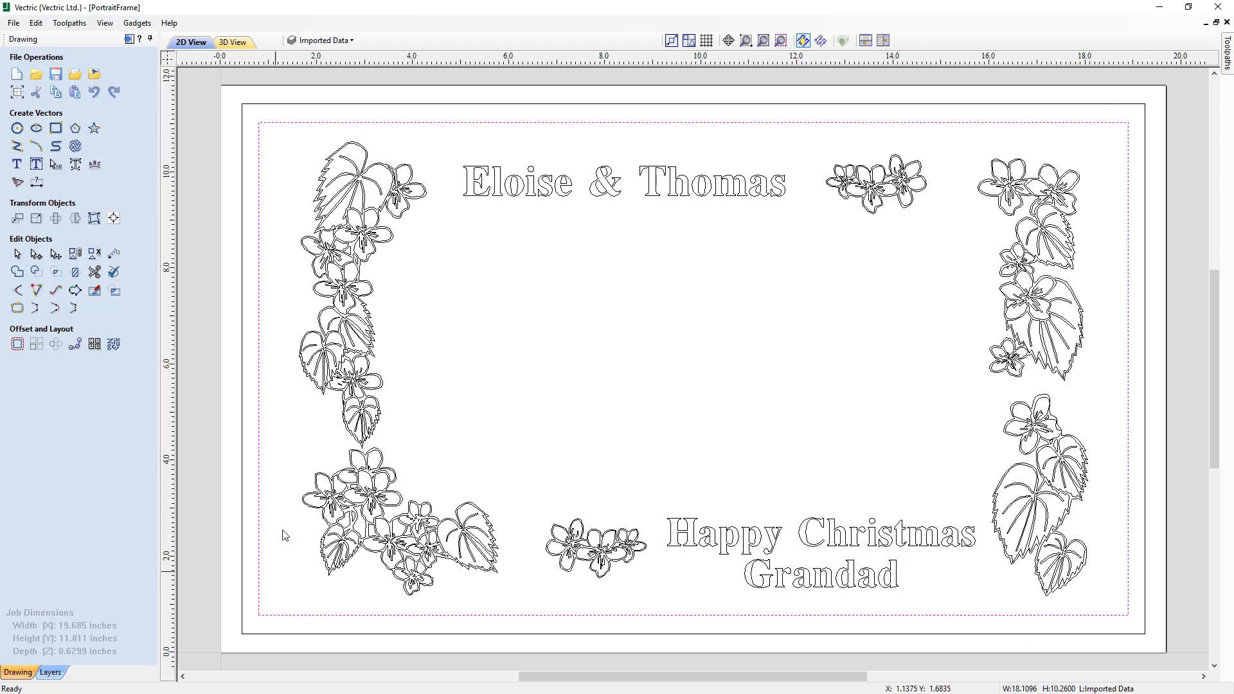
{"action": "left_click_drag", "start_coordinate": [453, 135], "coordinate": [803, 226]}
{"action": "left_click_drag", "start_coordinate": [658, 496], "coordinate": [981, 612]}
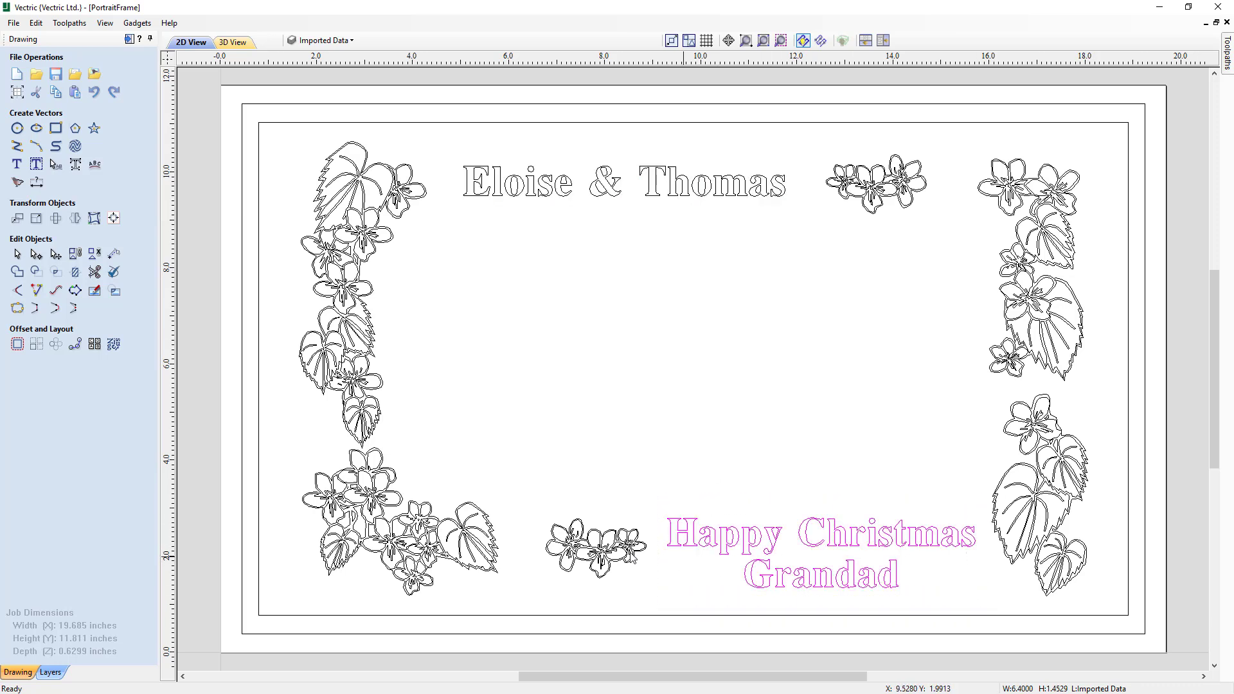
{"action": "left_click", "coordinate": [556, 470]}
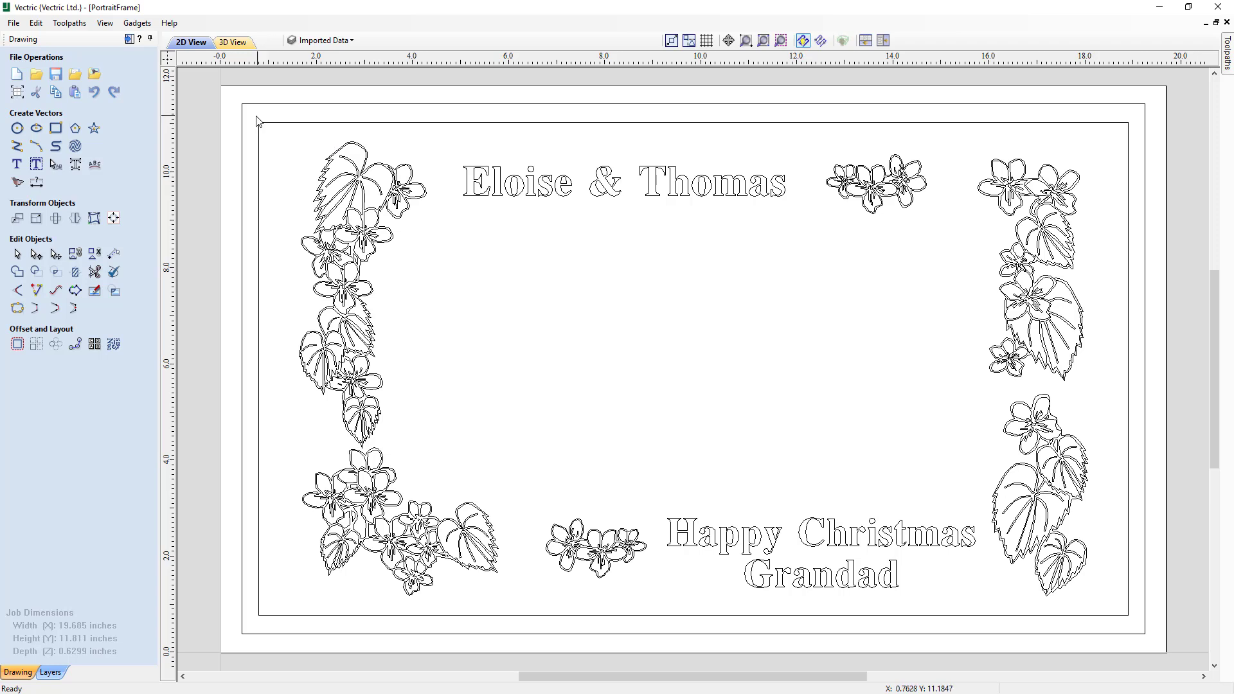
{"action": "left_click_drag", "start_coordinate": [252, 115], "coordinate": [507, 611]}
{"action": "left_click", "coordinate": [545, 479]}
Step: Preview only the Decoration + Text toolpath on the oak material
{"action": "left_click", "coordinate": [129, 39]}
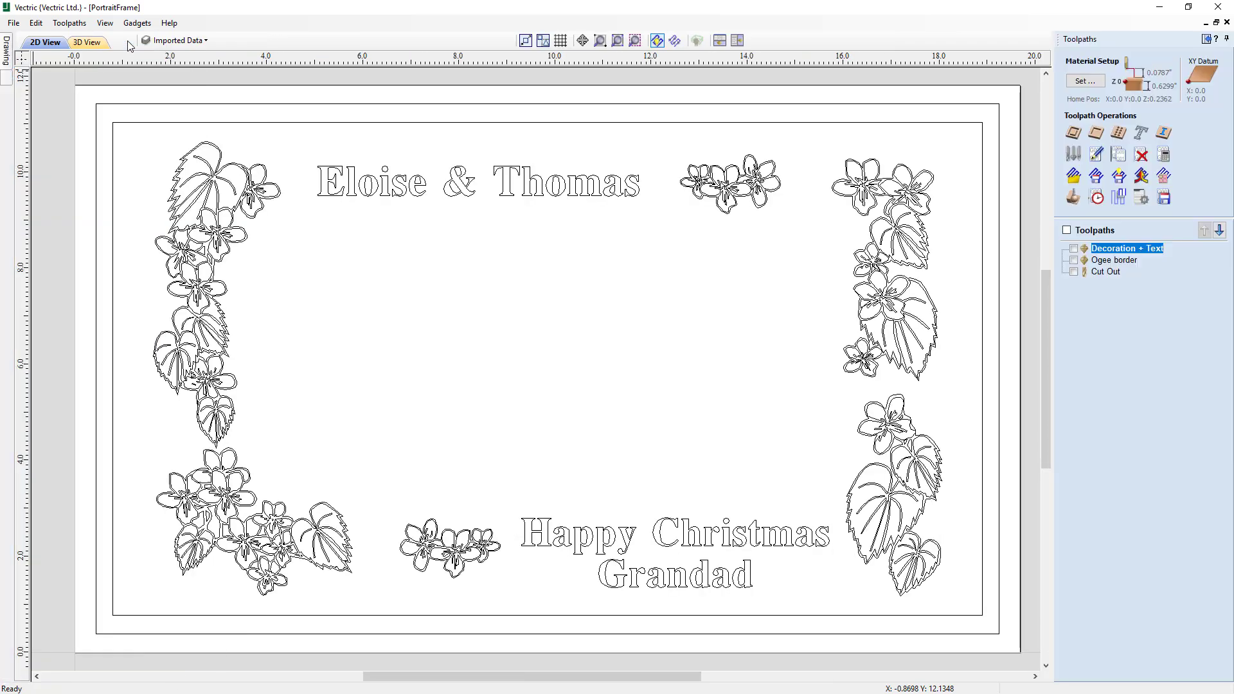
{"action": "left_click", "coordinate": [1073, 198]}
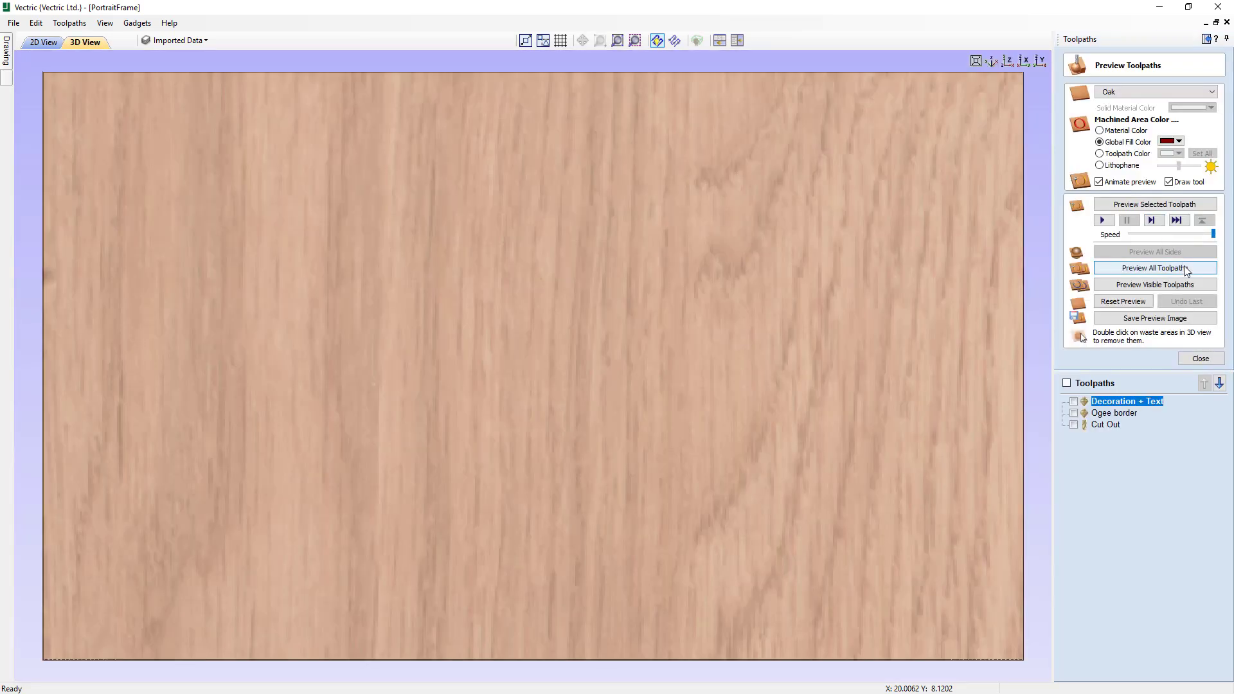
{"action": "left_click", "coordinate": [1074, 401]}
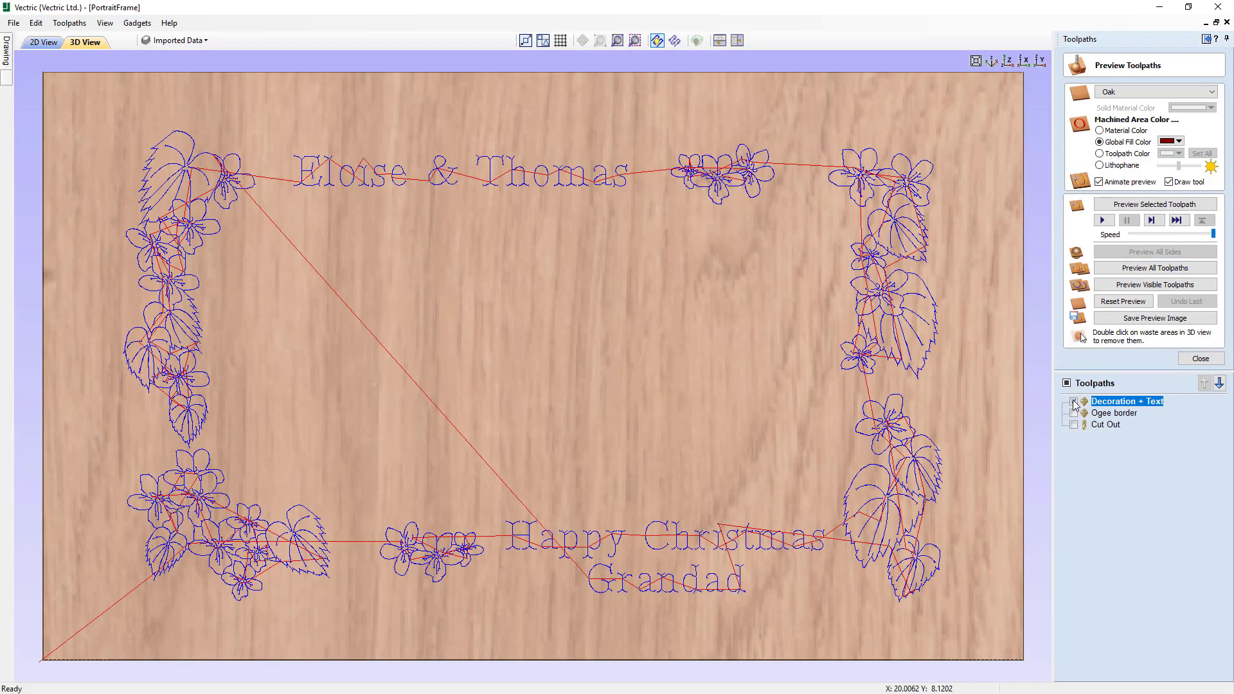
{"action": "left_click", "coordinate": [1122, 285]}
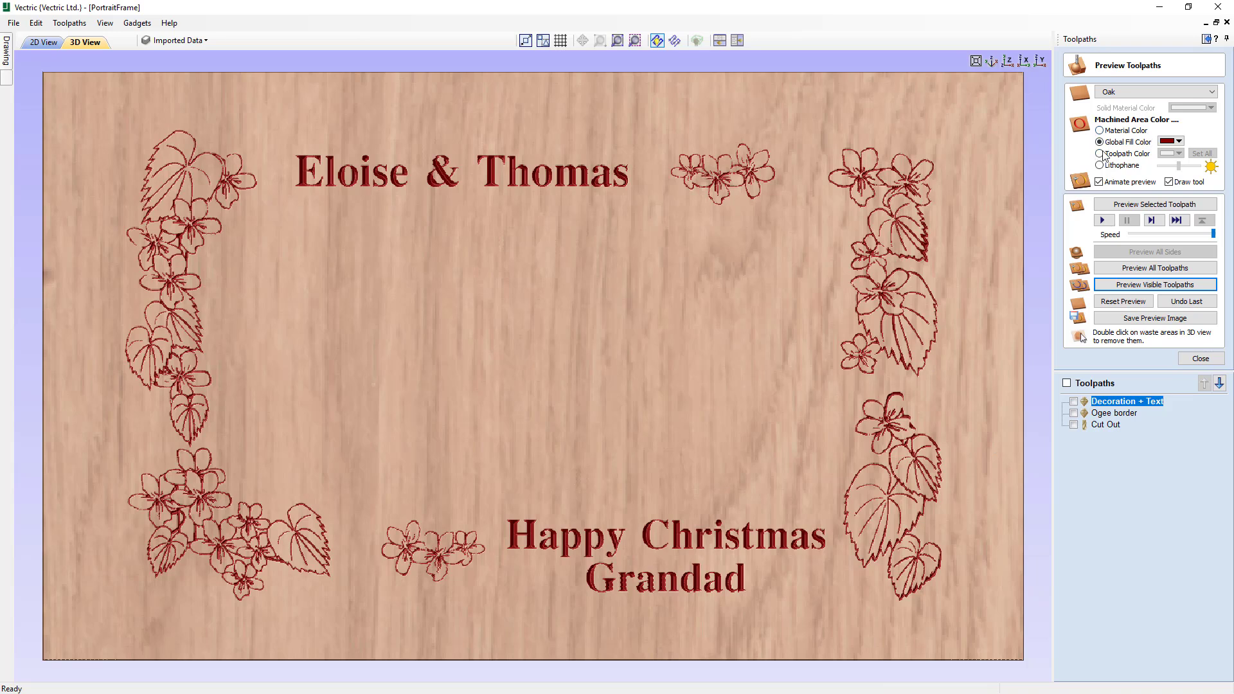
Step: Preview the Ogee border toolpath and inspect the carved frame at an angle and from above
{"action": "left_click", "coordinate": [1075, 413]}
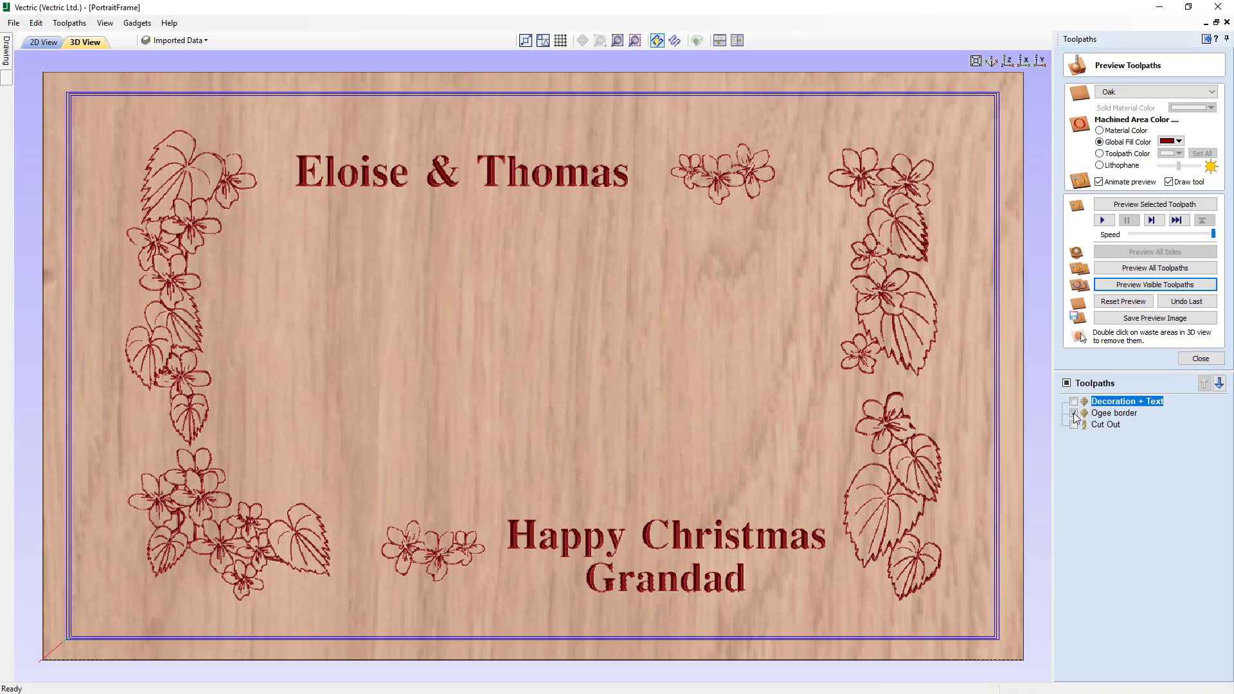
{"action": "left_click", "coordinate": [1144, 286]}
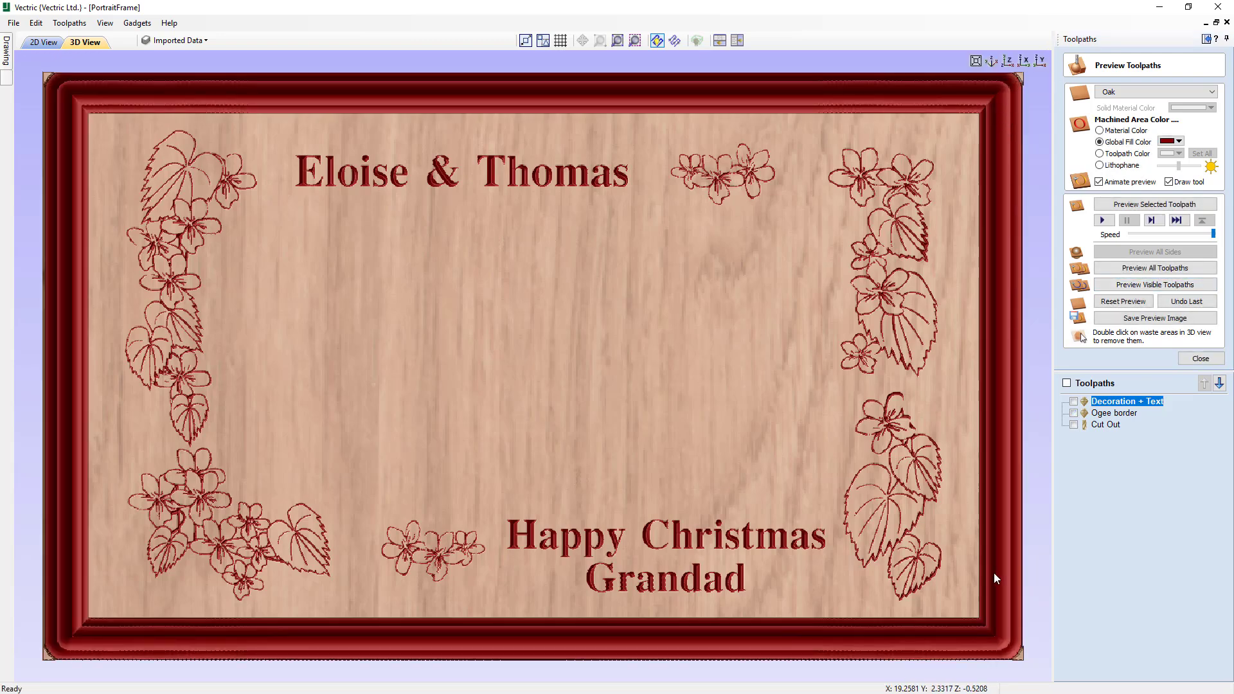
{"action": "left_click_drag", "start_coordinate": [994, 573], "coordinate": [781, 660]}
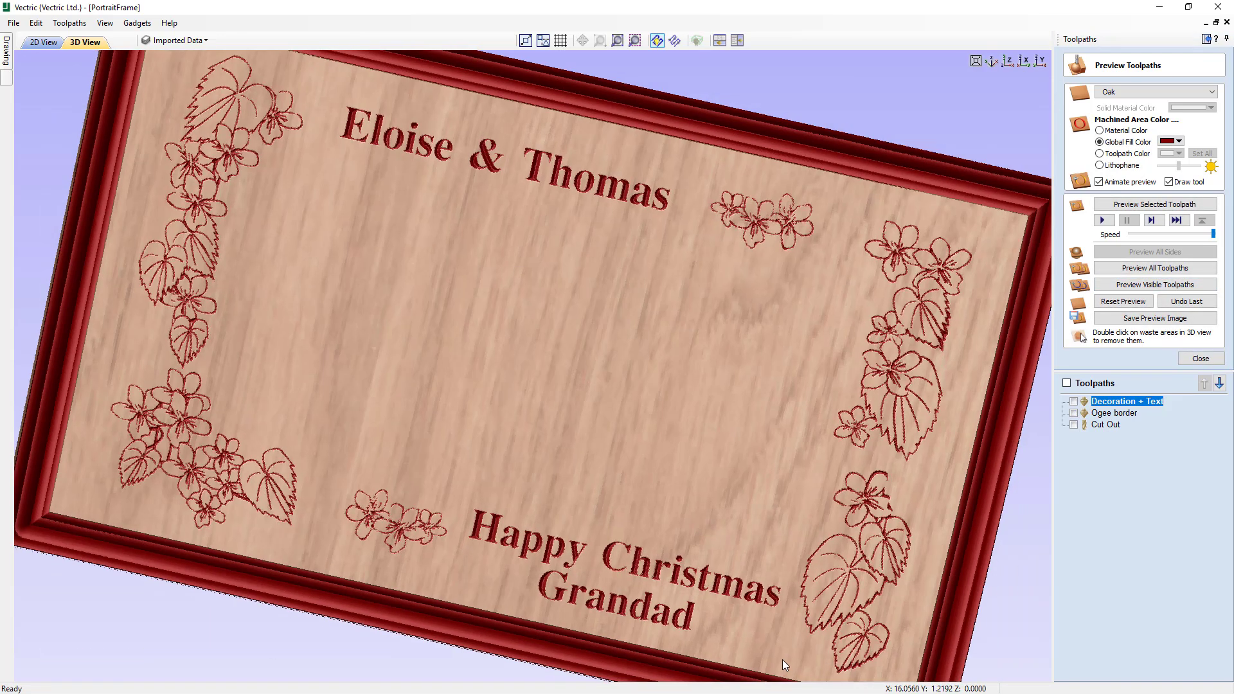
{"action": "left_click", "coordinate": [1009, 62]}
{"action": "scroll", "coordinate": [675, 405], "scroll_direction": "up", "scroll_amount": 2}
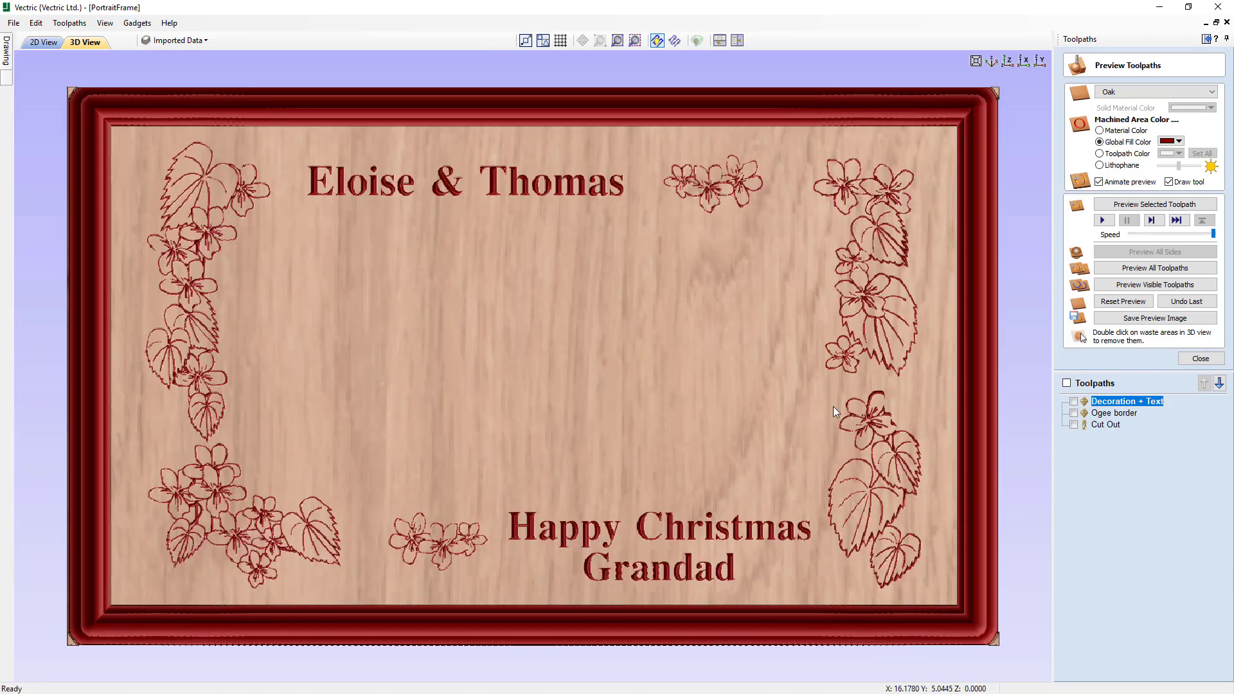
Step: Preview the Cut Out toolpath and remove the waste material around the frame
{"action": "left_click", "coordinate": [1074, 425]}
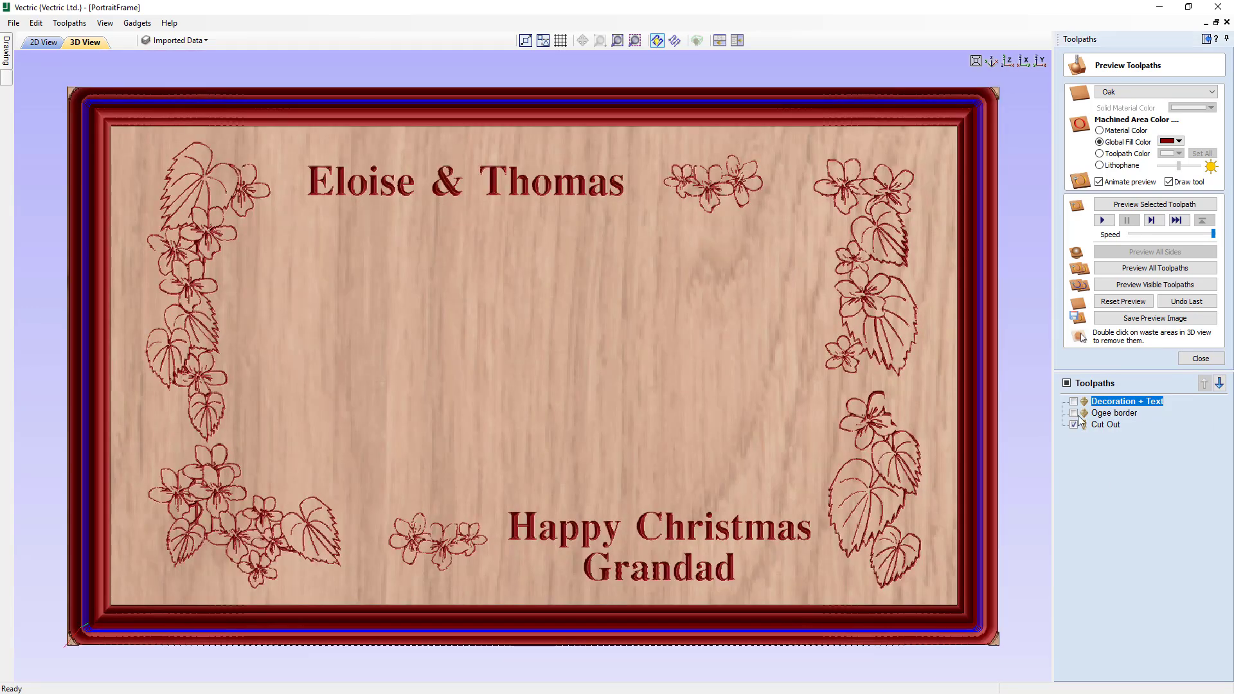
{"action": "left_click", "coordinate": [1132, 287]}
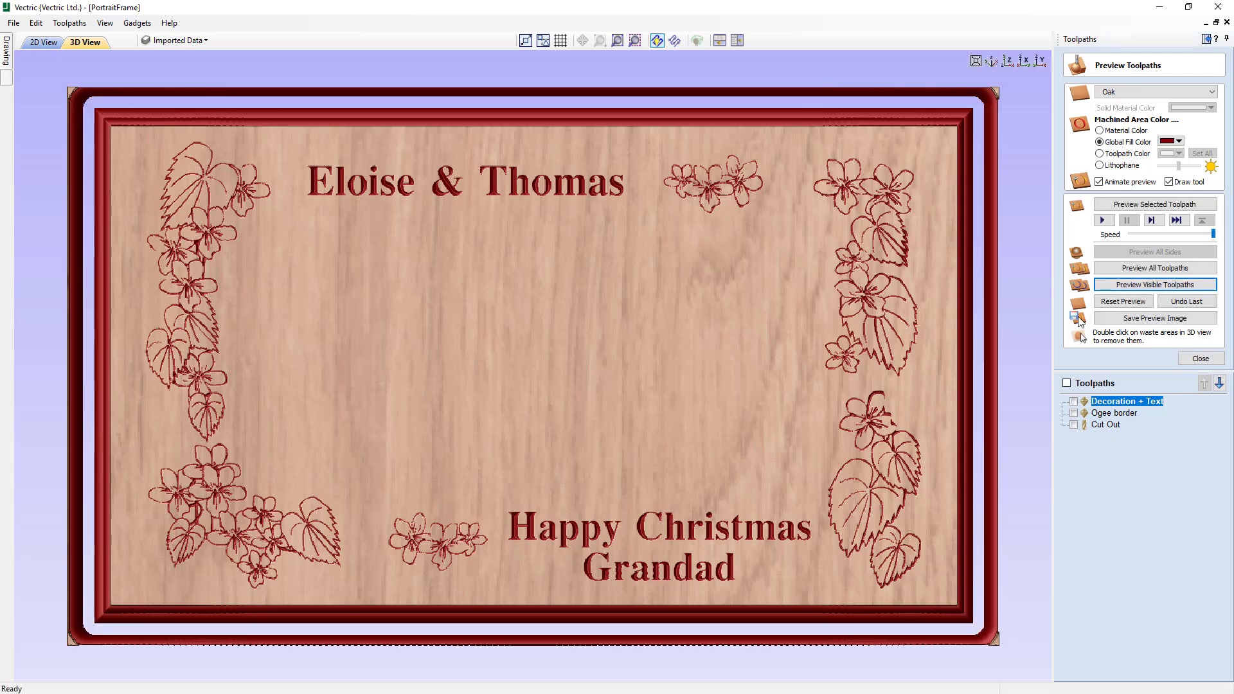
{"action": "double_click", "coordinate": [994, 242]}
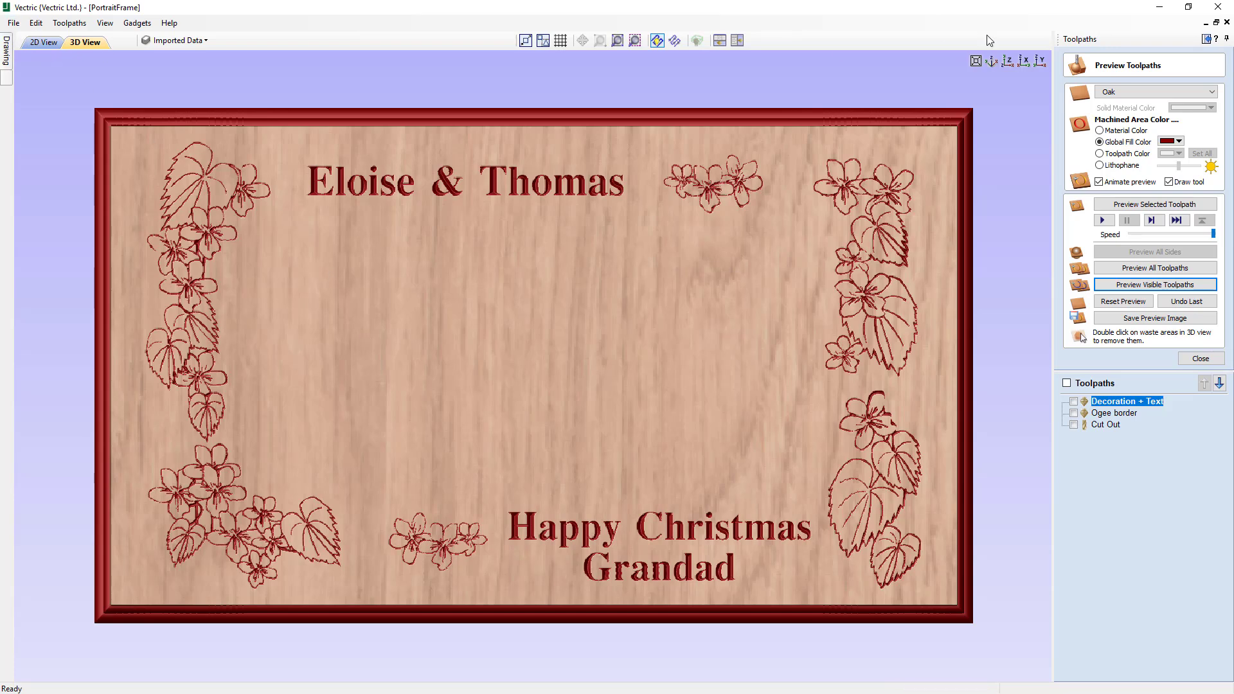
Step: Gauge the space for one portrait in the 2D drawing with a temporary rectangle about 5.2 by 5.8 inches, and delete it
{"action": "left_click", "coordinate": [1208, 39]}
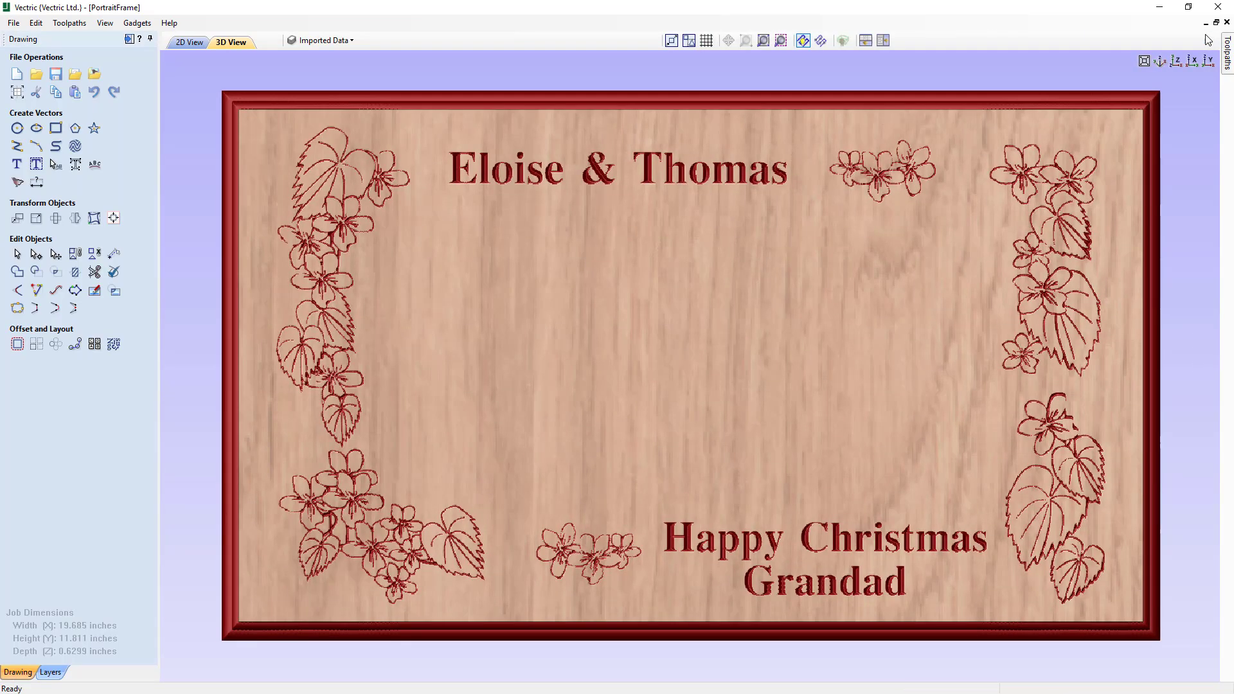
{"action": "left_click", "coordinate": [187, 45]}
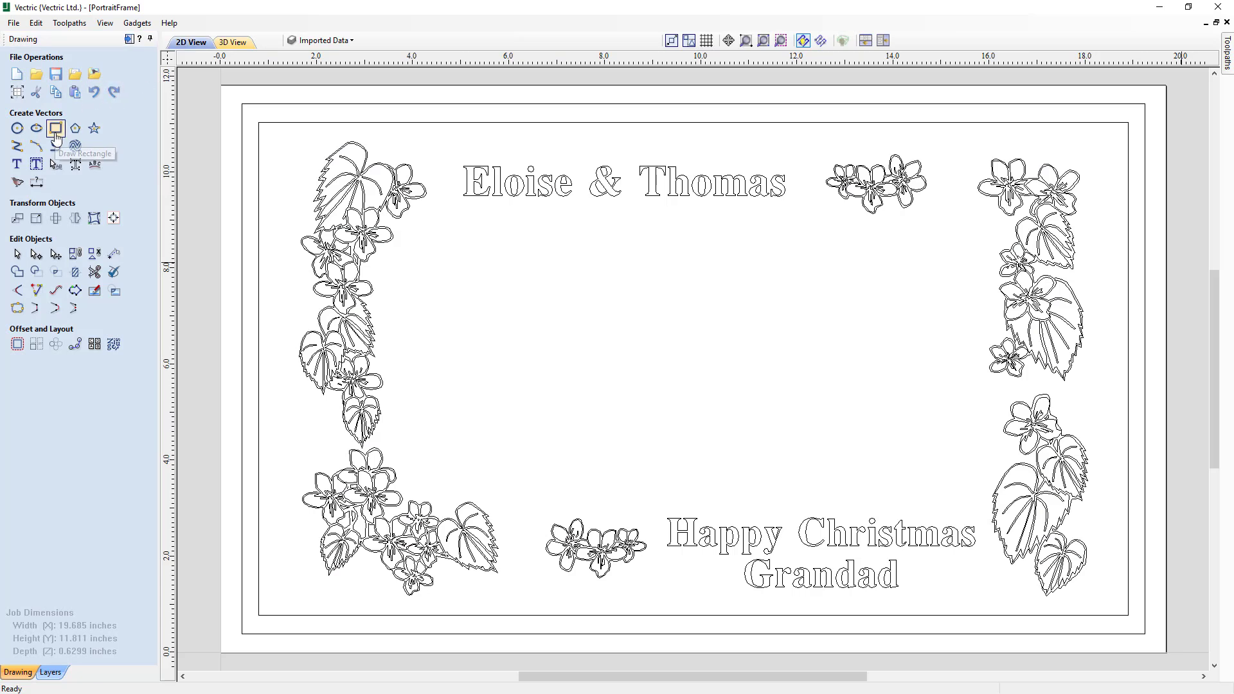
{"action": "left_click", "coordinate": [57, 131]}
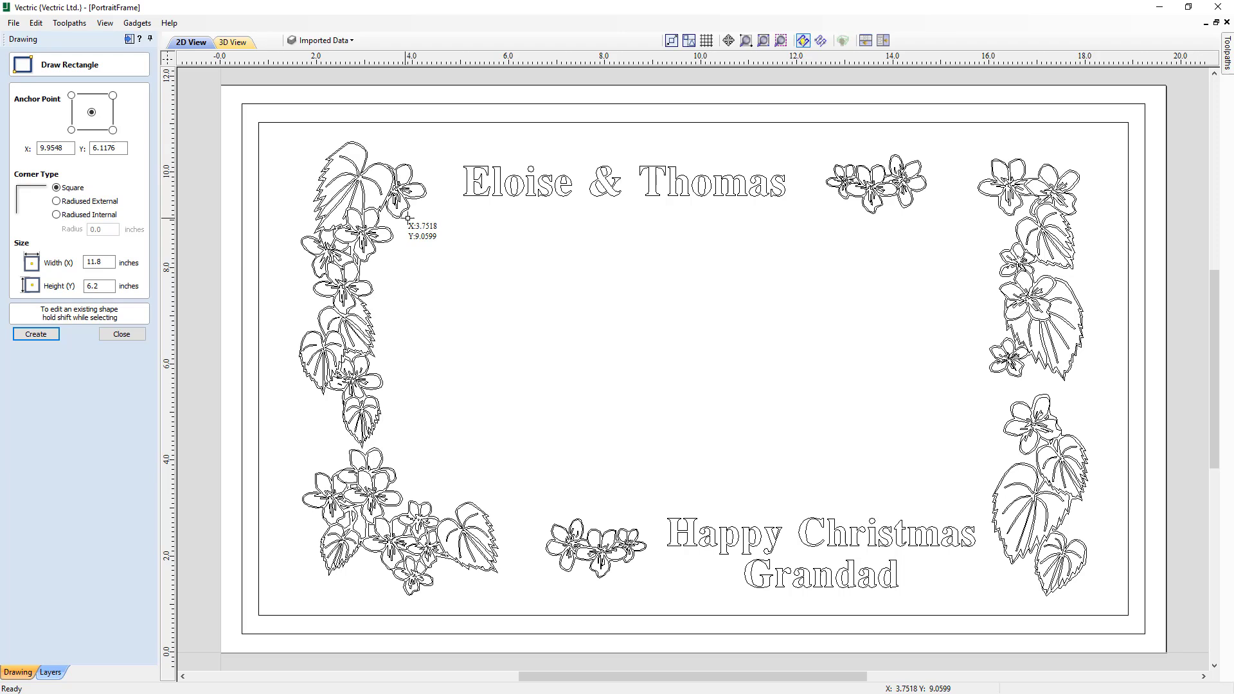
{"action": "left_click_drag", "start_coordinate": [410, 219], "coordinate": [983, 496]}
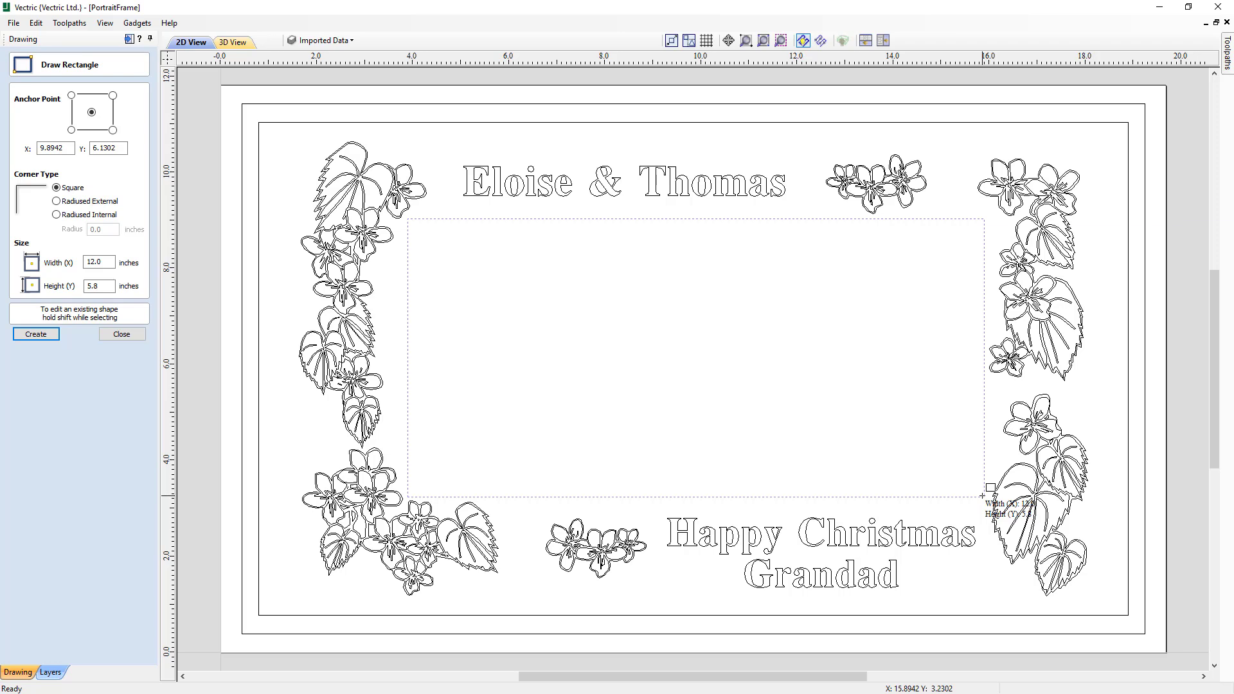
{"action": "left_click_drag", "start_coordinate": [983, 497], "coordinate": [658, 496]}
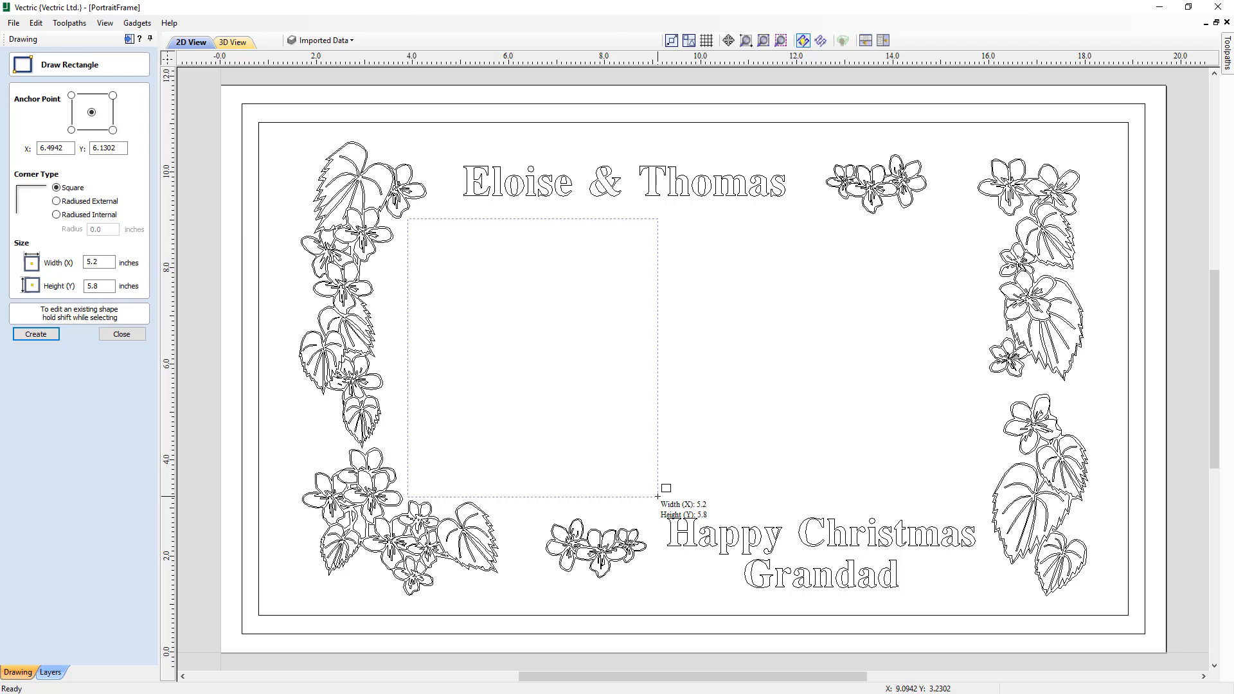
{"action": "left_click", "coordinate": [122, 334]}
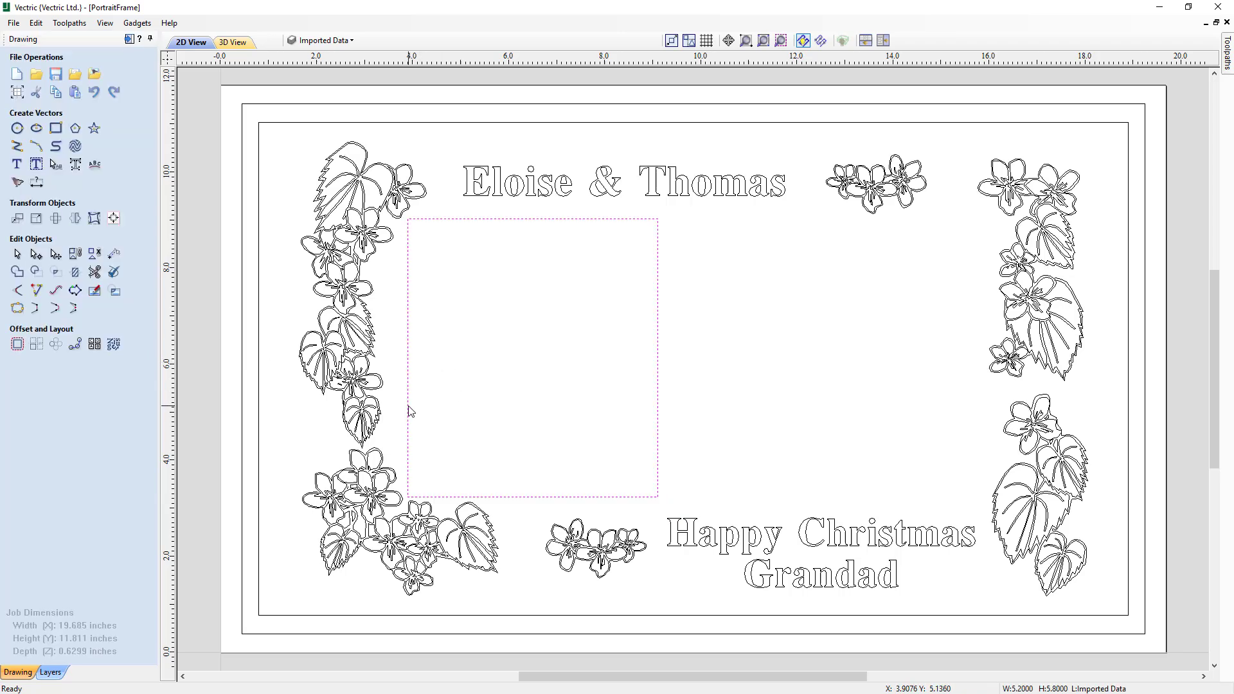
{"action": "key", "text": "Delete"}
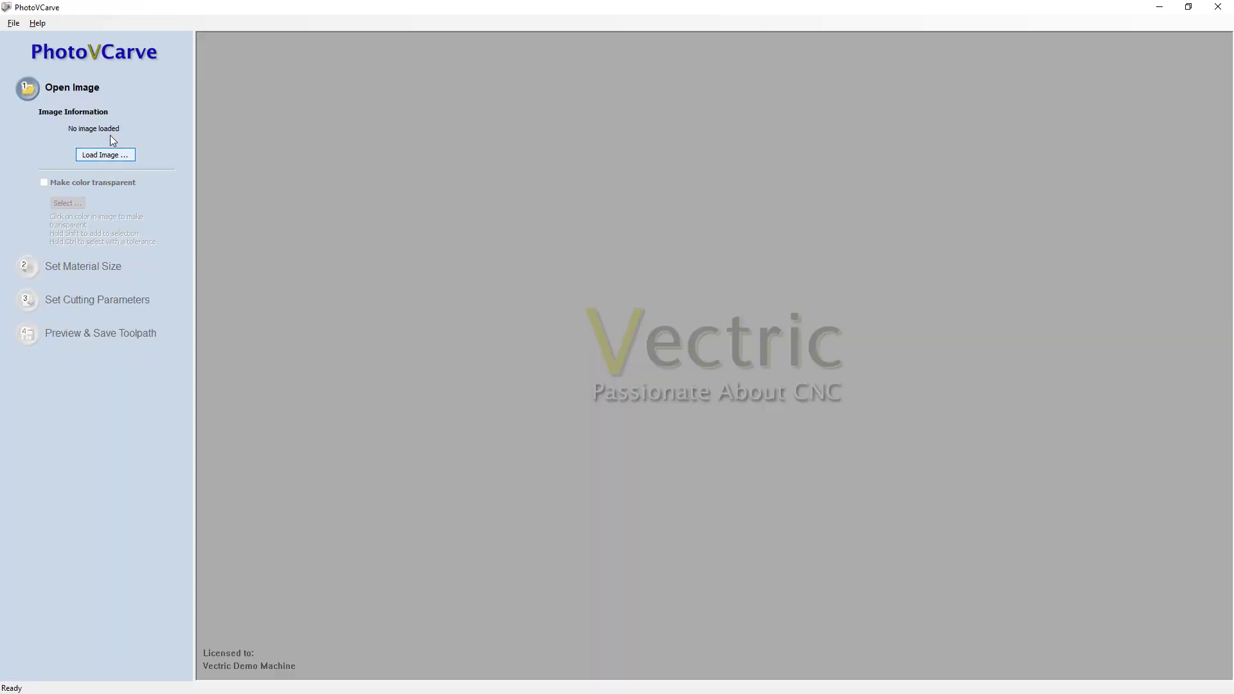
Step: Switch to PhotoVCarve and load the image Baby_Boy.bmp
{"action": "left_click", "coordinate": [109, 156]}
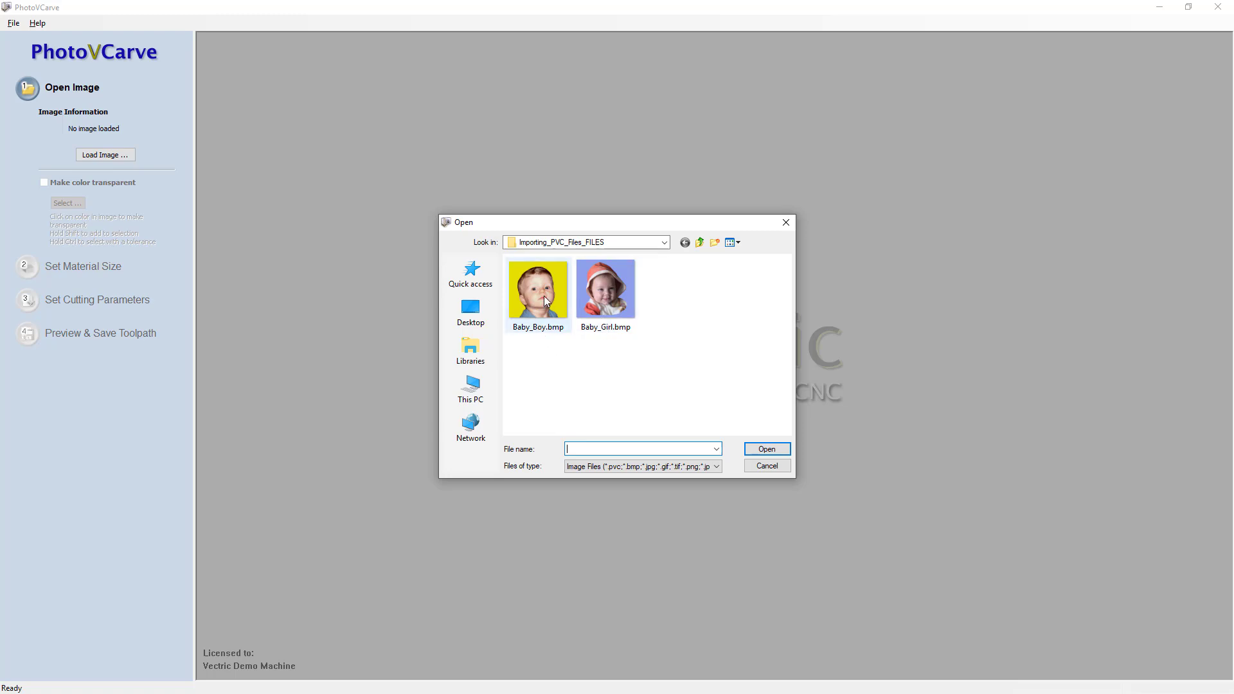
{"action": "left_click", "coordinate": [538, 325]}
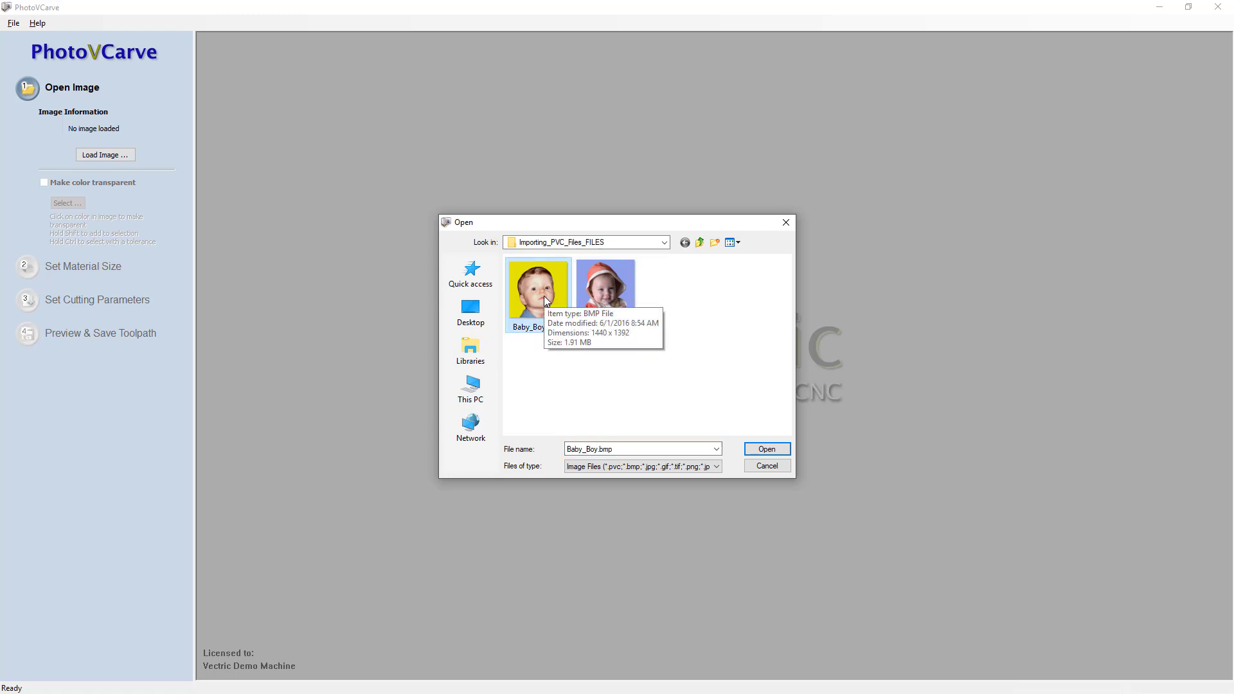
{"action": "left_click", "coordinate": [766, 449]}
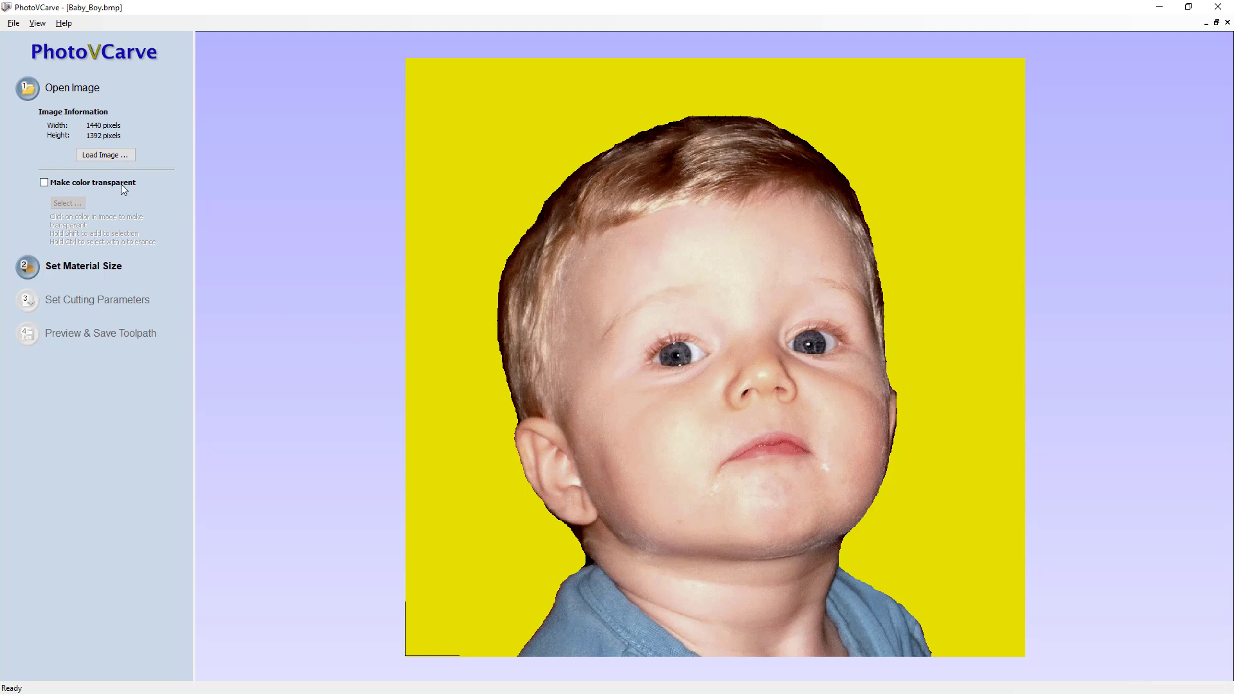
Step: Make the image's yellow background transparent and apply a material size of 6.0 by 5.7994 inches with 0.125-inch thickness
{"action": "left_click", "coordinate": [45, 183]}
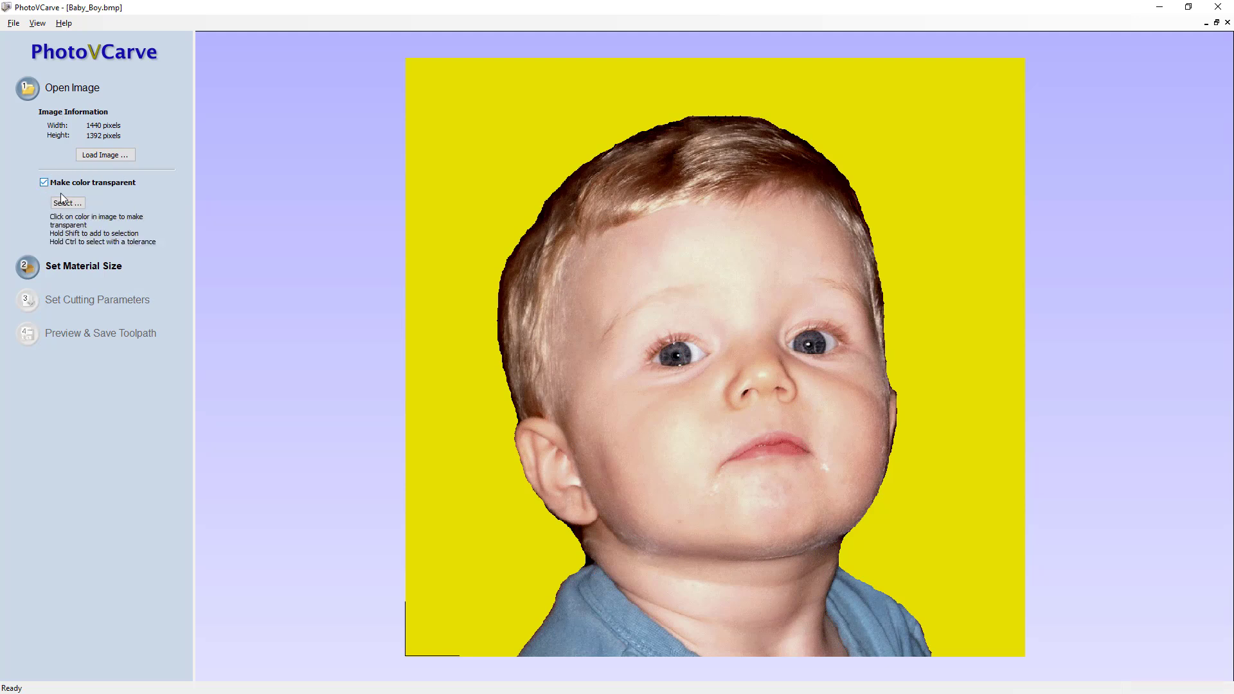
{"action": "left_click", "coordinate": [485, 151]}
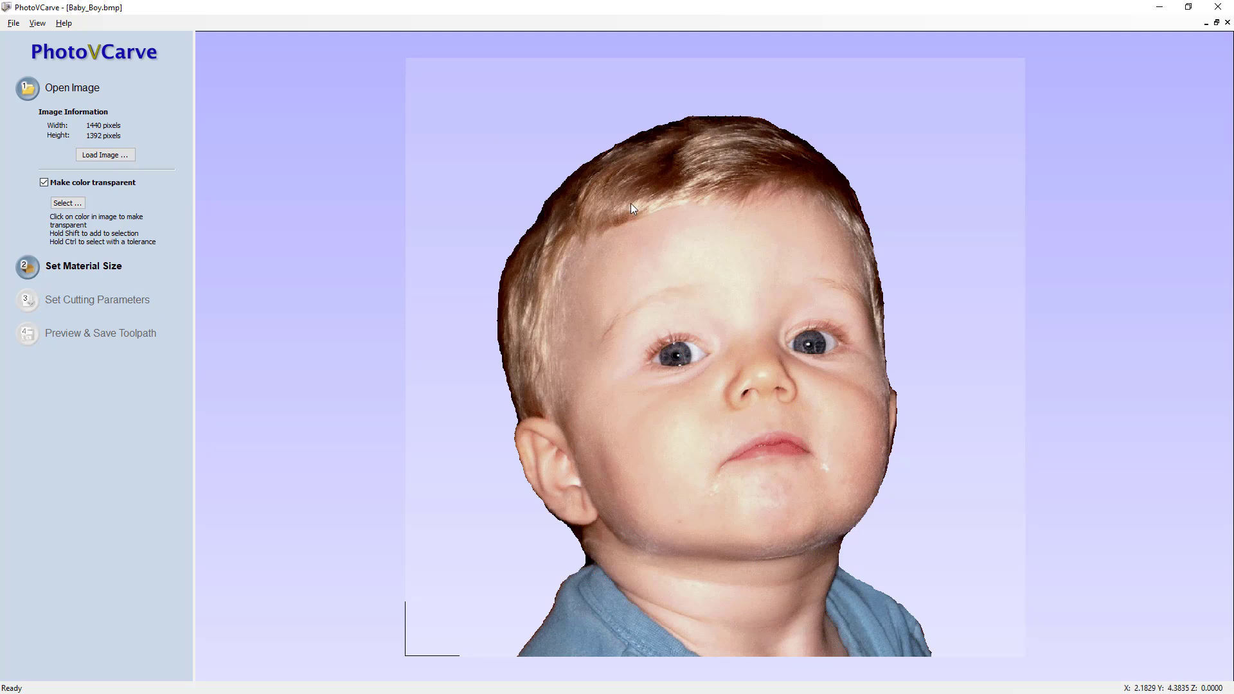
{"action": "left_click", "coordinate": [71, 270]}
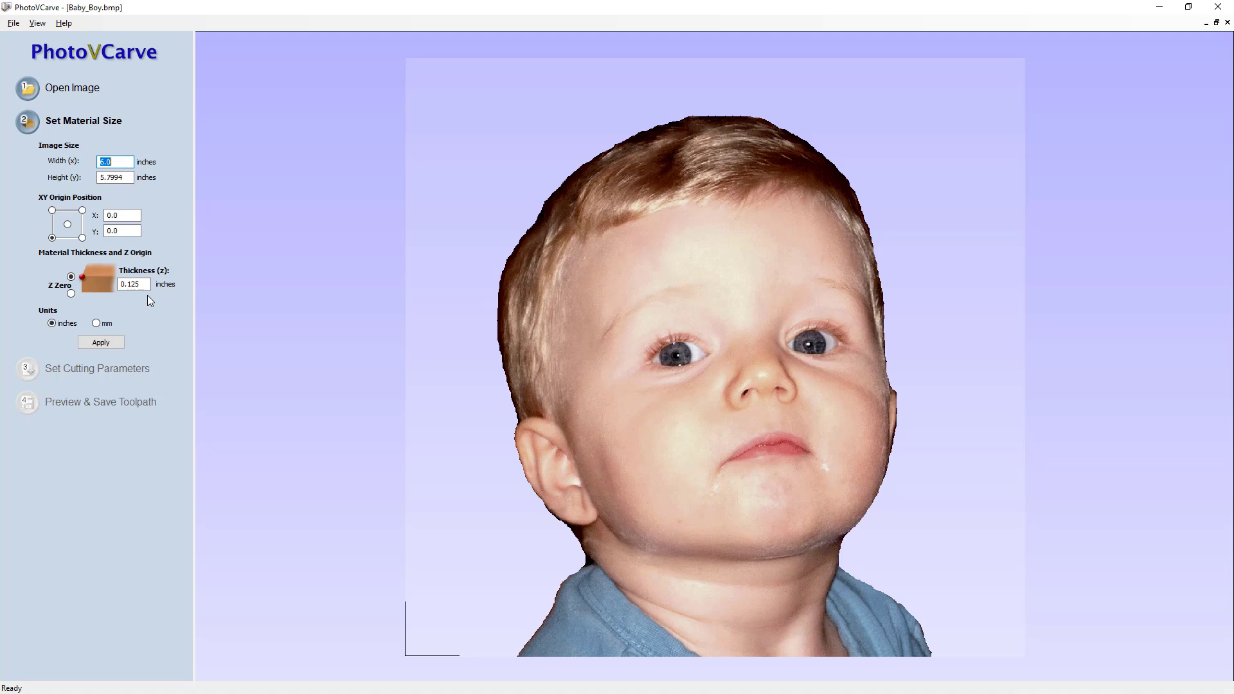
{"action": "left_click", "coordinate": [104, 343]}
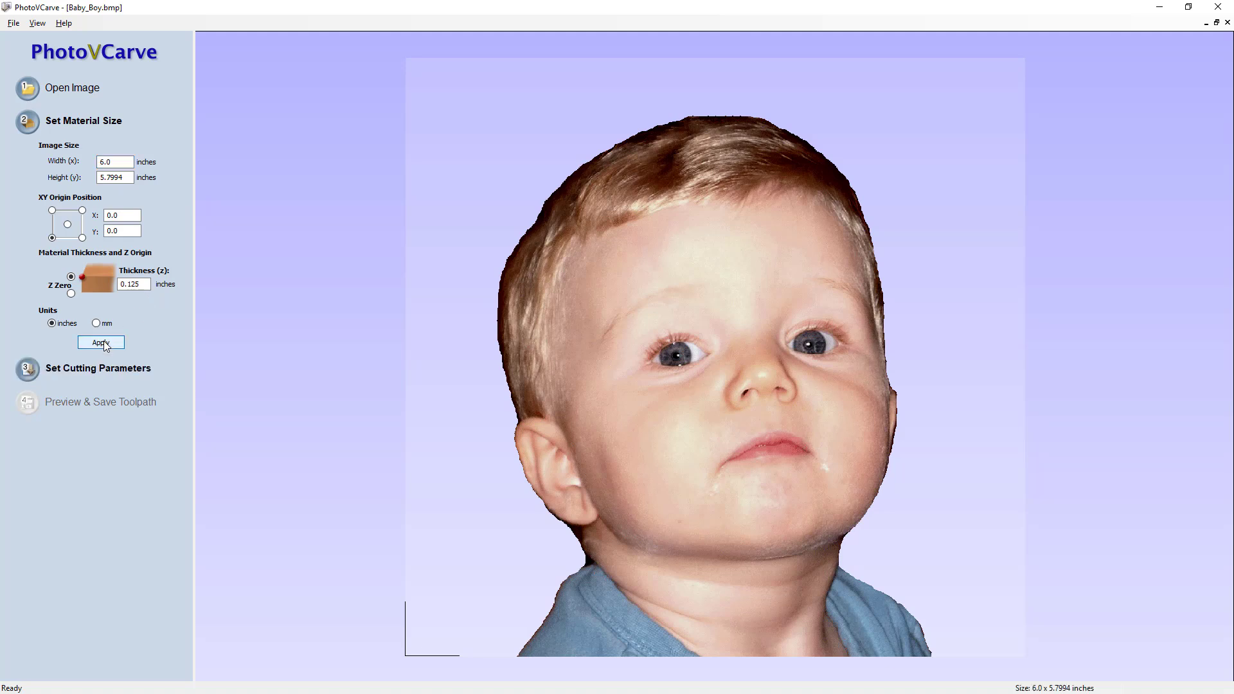
Step: Calculate the photo carving with the 60-degree 0.25-inch V-bit, 0.04-inch maximum depth, 100% line spacing and 30-degree line angle, and inspect it
{"action": "left_click", "coordinate": [77, 368]}
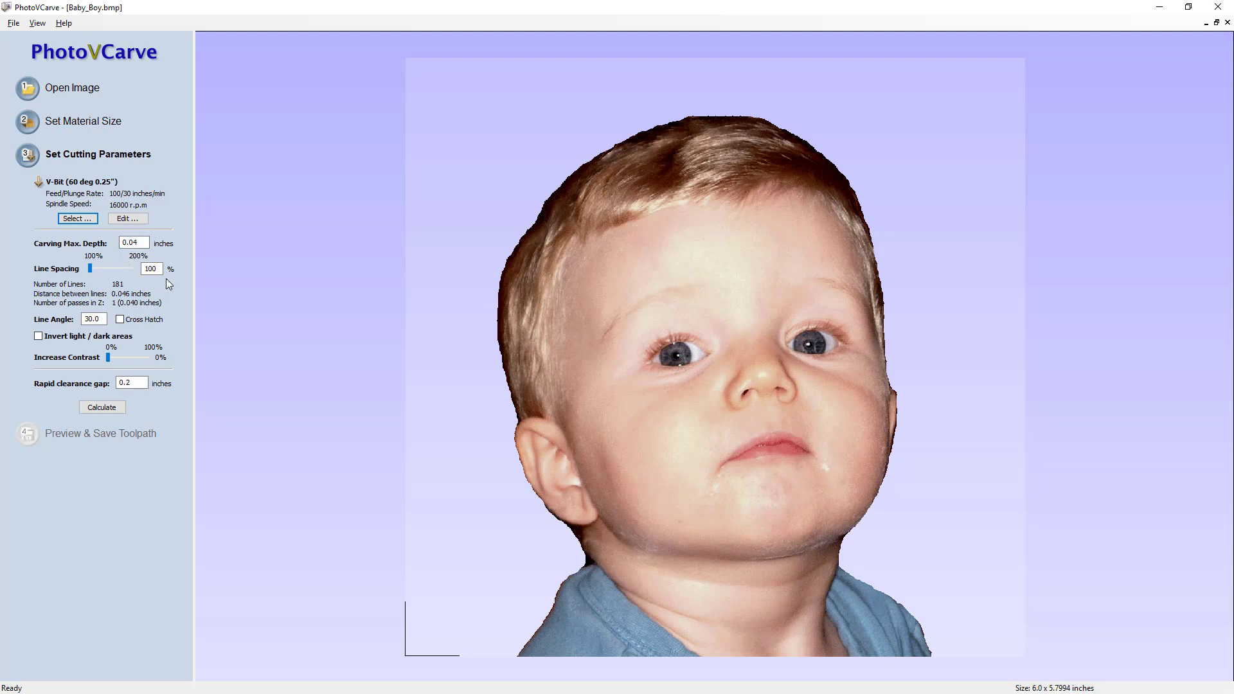
{"action": "left_click", "coordinate": [91, 269]}
{"action": "left_click_drag", "start_coordinate": [108, 267], "coordinate": [83, 261]}
{"action": "mouse_move", "coordinate": [90, 266]}
{"action": "left_mouse_down"}
{"action": "mouse_move", "coordinate": [104, 267]}
{"action": "mouse_move", "coordinate": [83, 264]}
{"action": "left_mouse_up"}
{"action": "left_click", "coordinate": [101, 408]}
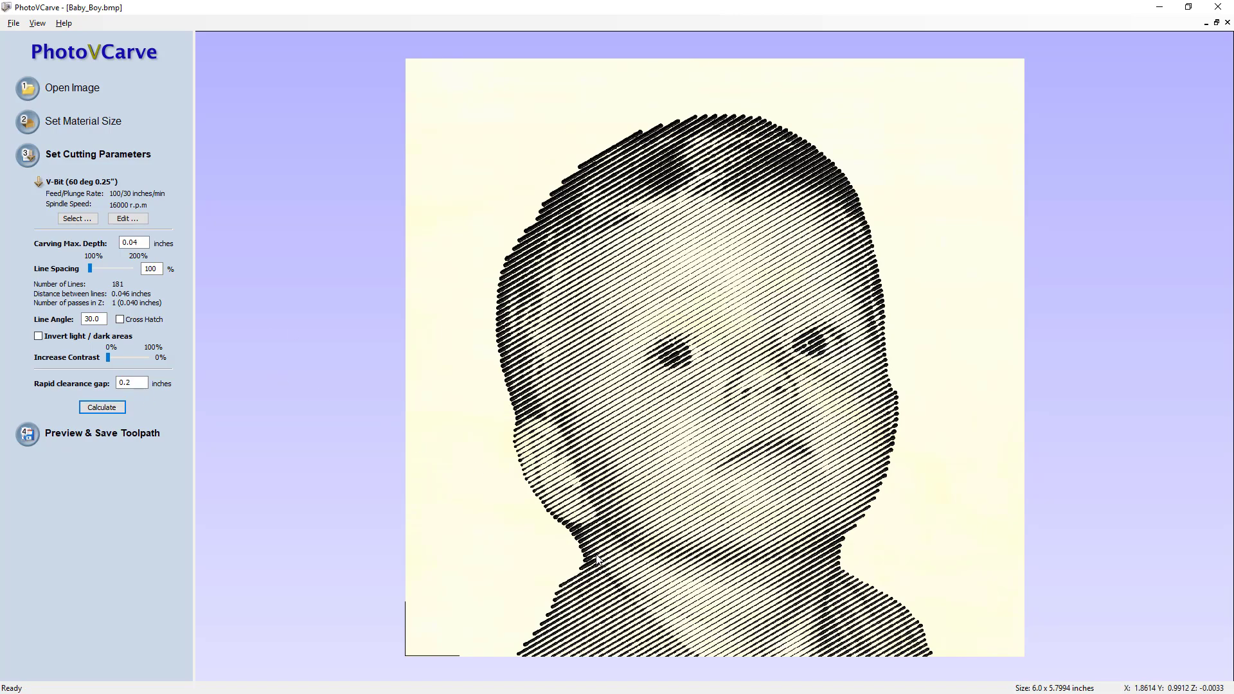
{"action": "left_click_drag", "start_coordinate": [597, 559], "coordinate": [616, 573]}
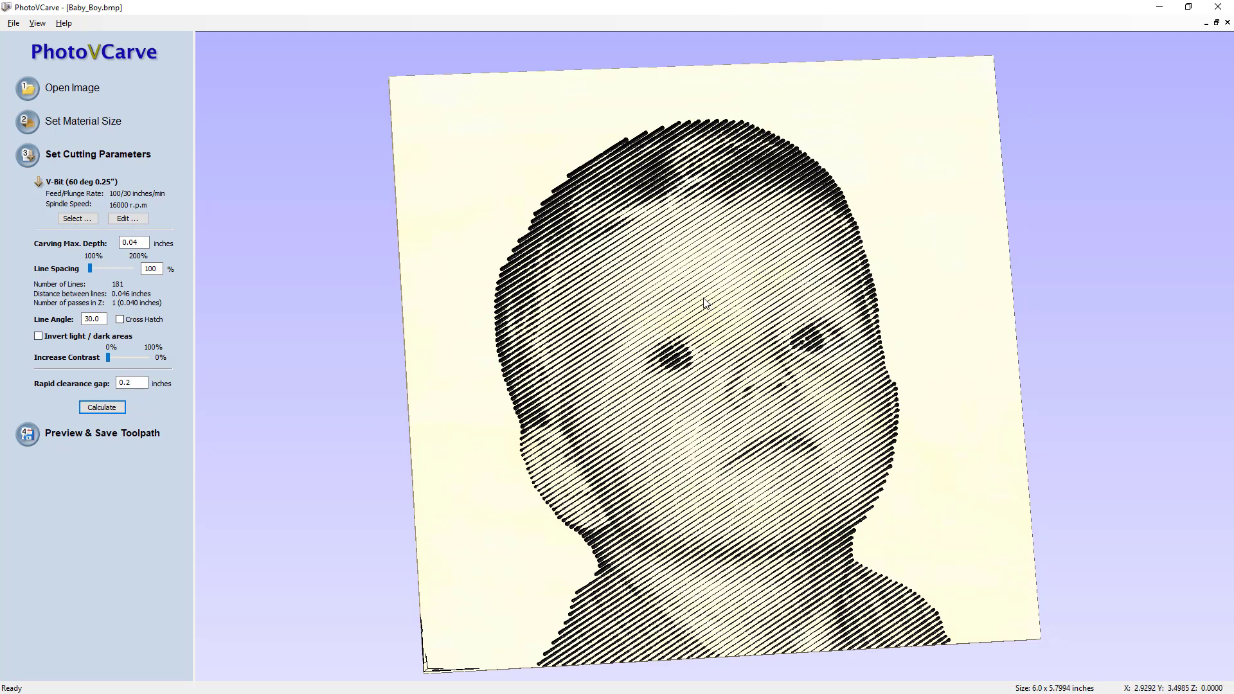
Step: Save the boy's photo carving as the PhotoVCarve file Baby_Boy.pvc in the Importing_PVC_Files_FILES folder
{"action": "left_click_drag", "start_coordinate": [704, 304], "coordinate": [743, 485]}
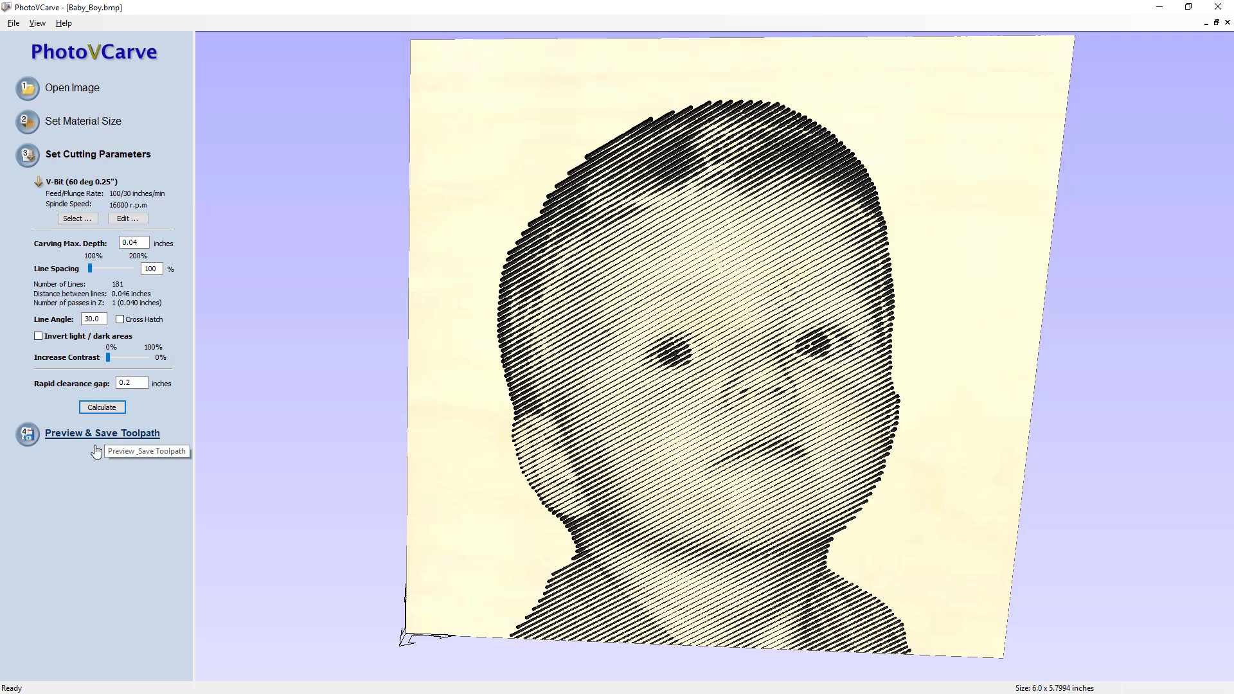
{"action": "left_click", "coordinate": [11, 23]}
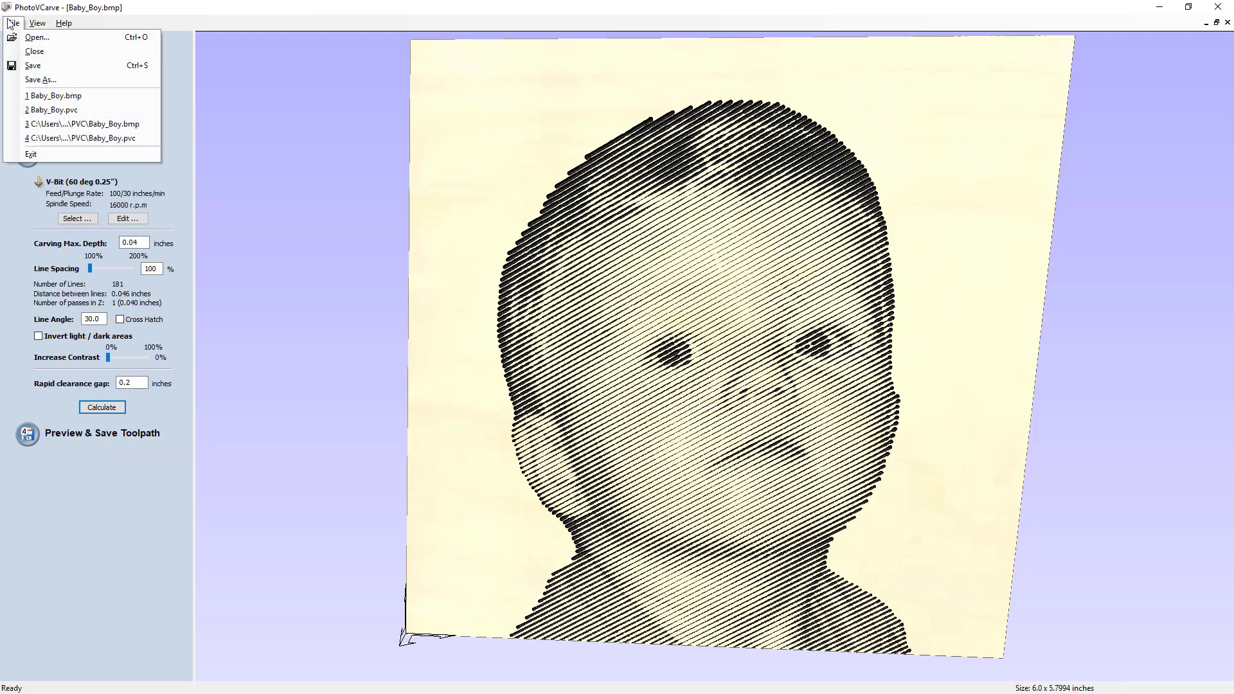
{"action": "left_click", "coordinate": [39, 79]}
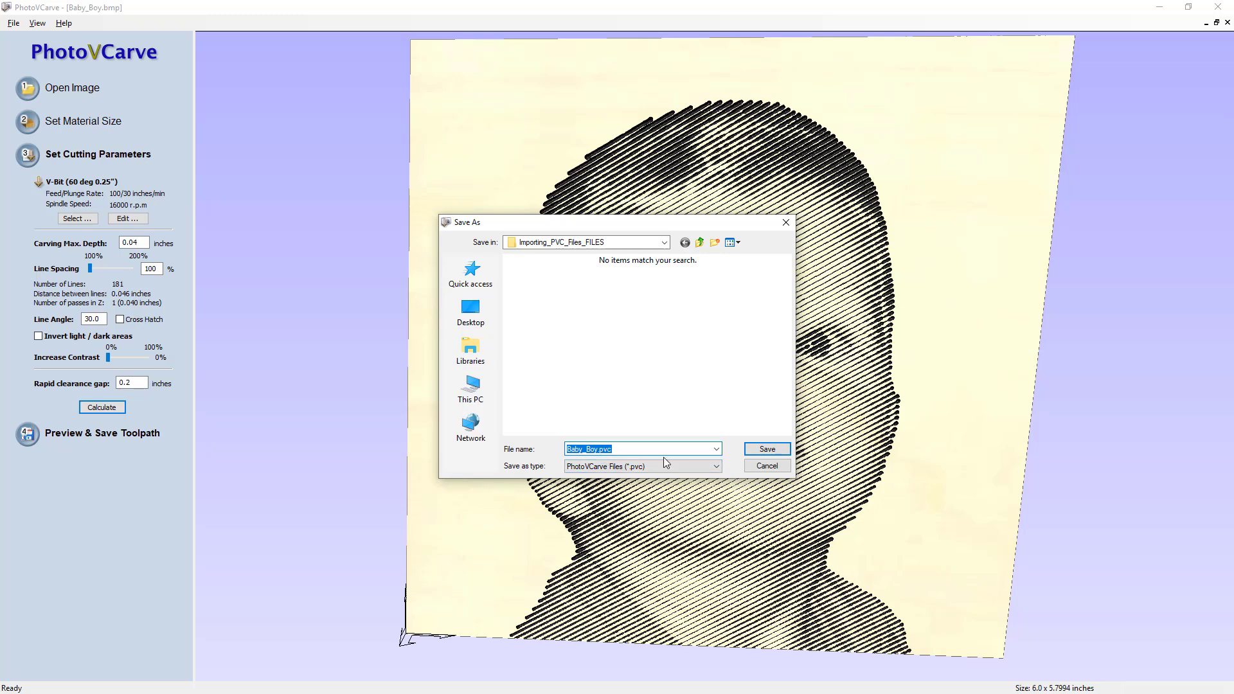
{"action": "left_click", "coordinate": [764, 450]}
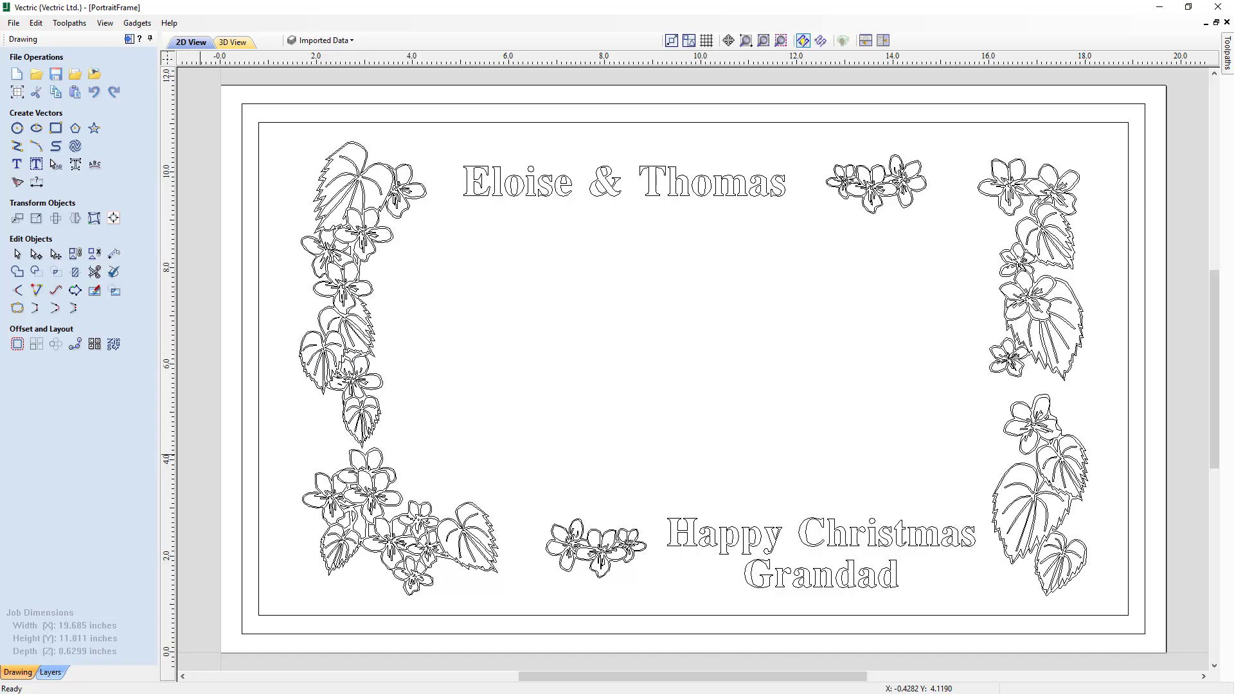
Step: Switch to the PortraitFrame project in Vectric, import the Baby_Boy.pvc toolpath and show it in 3D with the toolpath controls open
{"action": "left_click", "coordinate": [15, 23]}
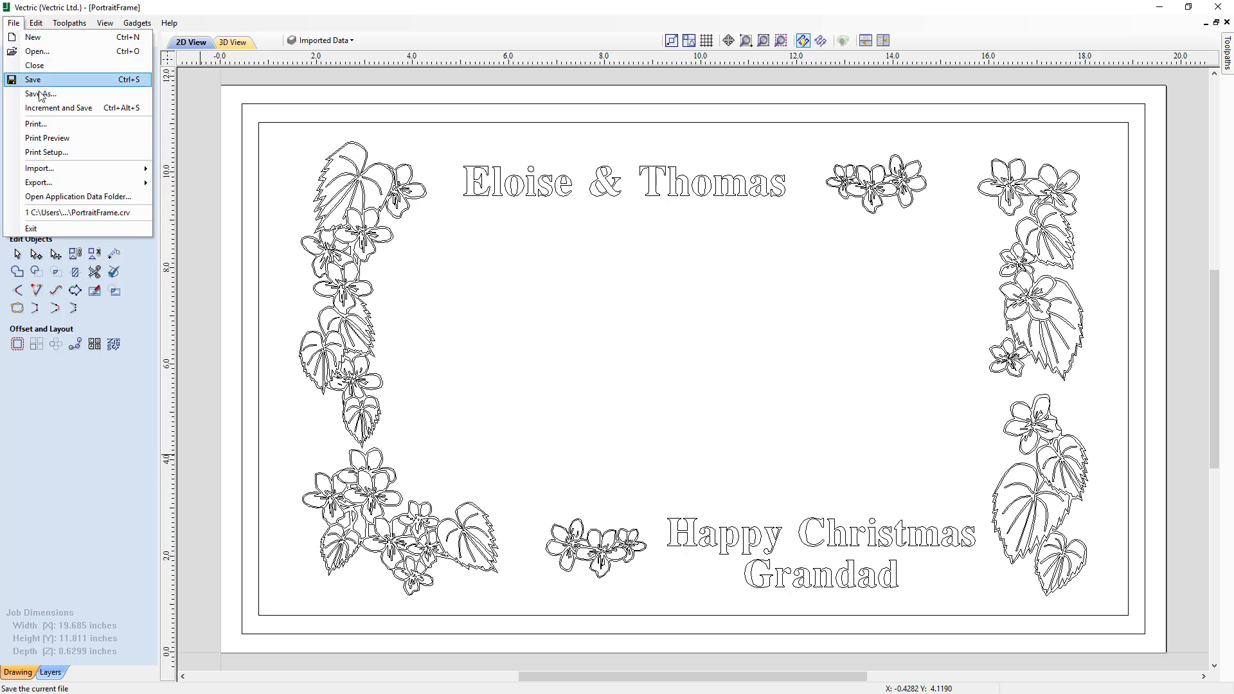
{"action": "mouse_move", "coordinate": [143, 169]}
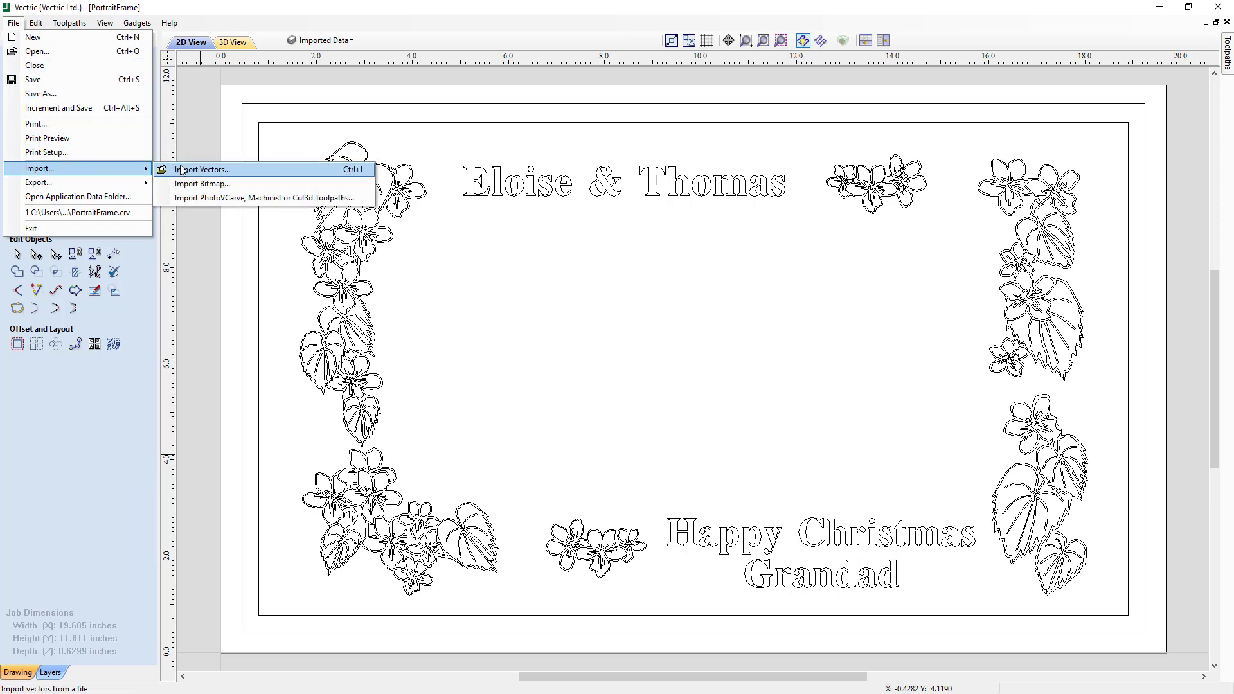
{"action": "left_click", "coordinate": [180, 199]}
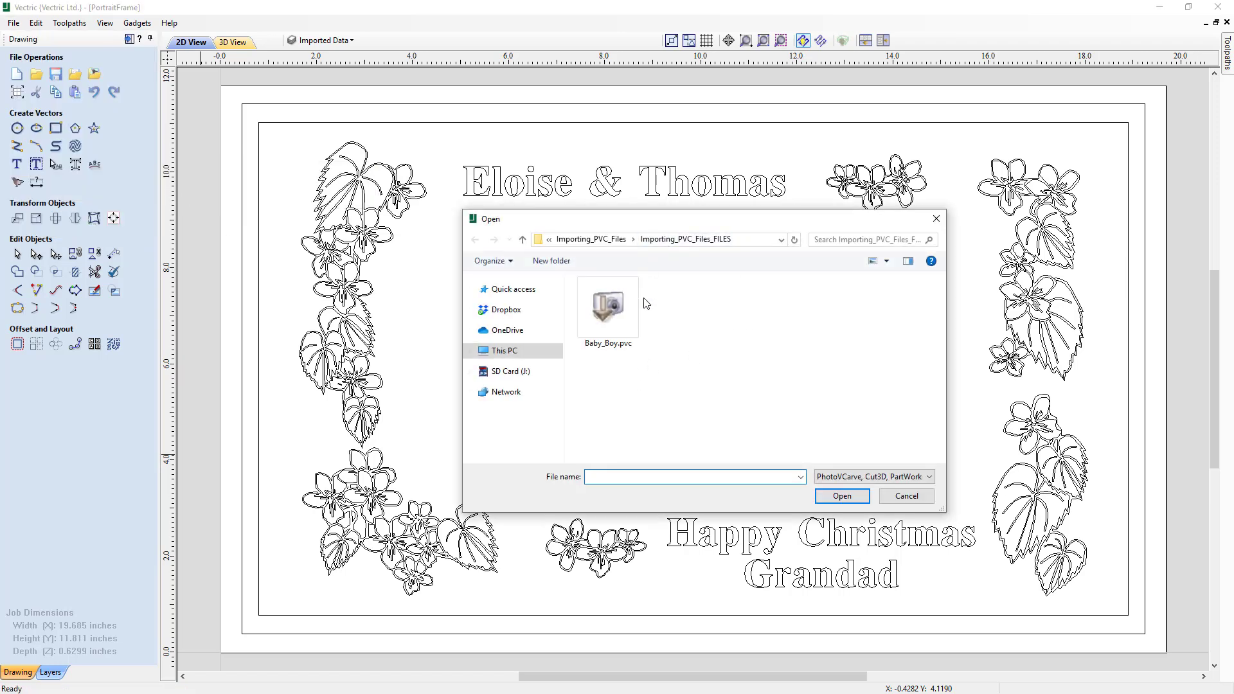
{"action": "left_click", "coordinate": [615, 318]}
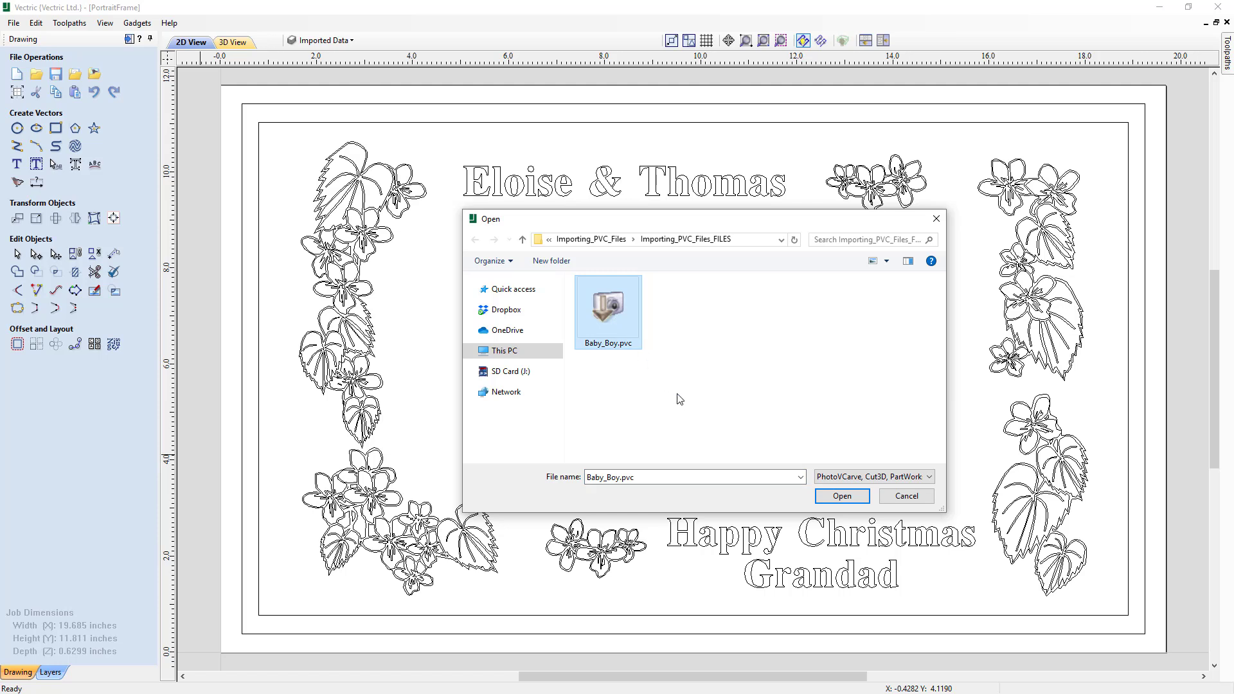
{"action": "left_click", "coordinate": [839, 499]}
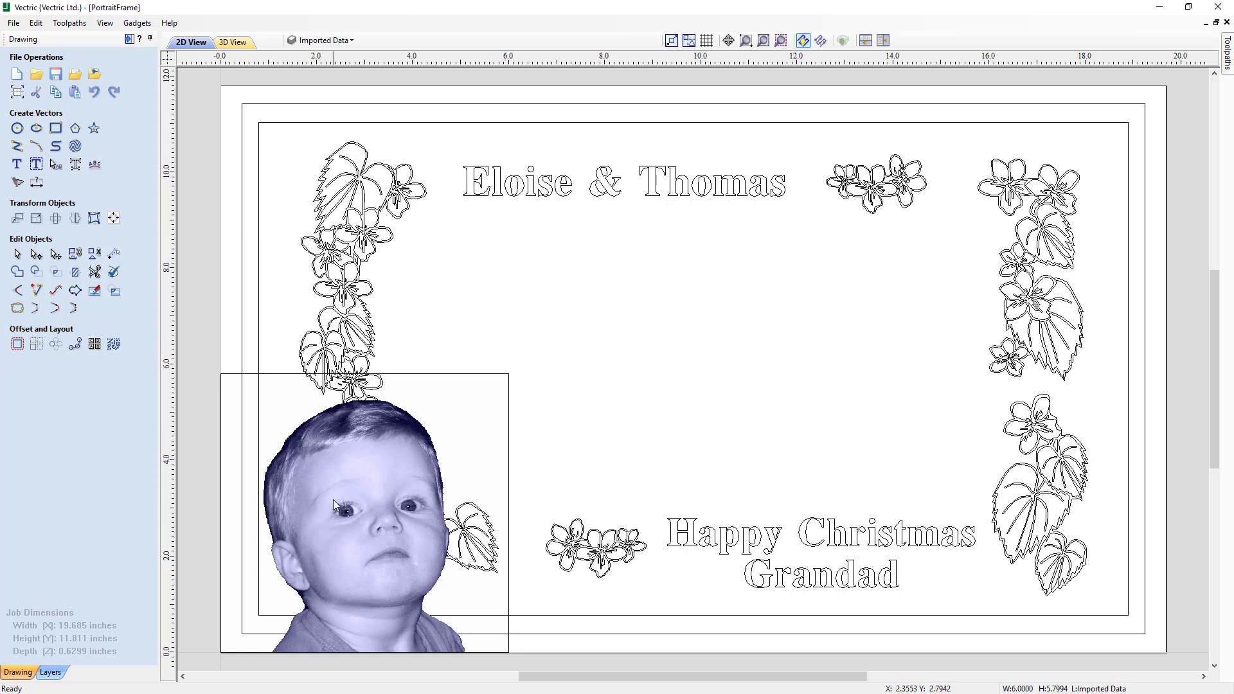
{"action": "left_click", "coordinate": [233, 43]}
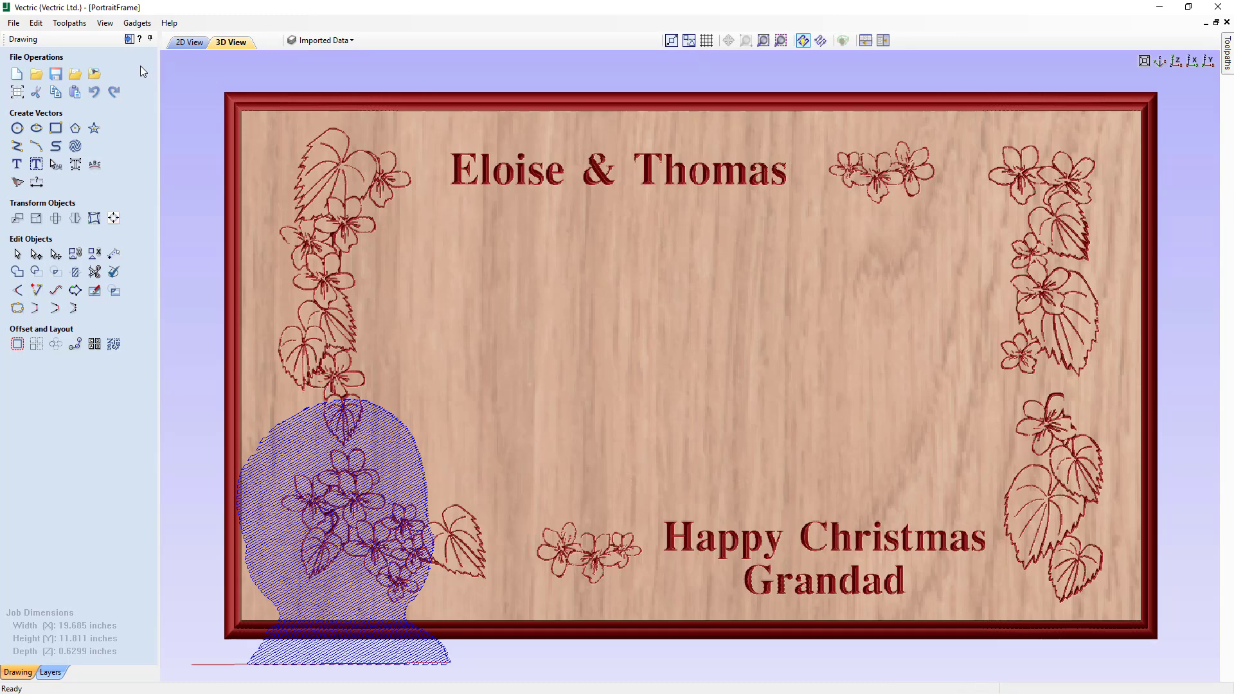
{"action": "left_click", "coordinate": [129, 39]}
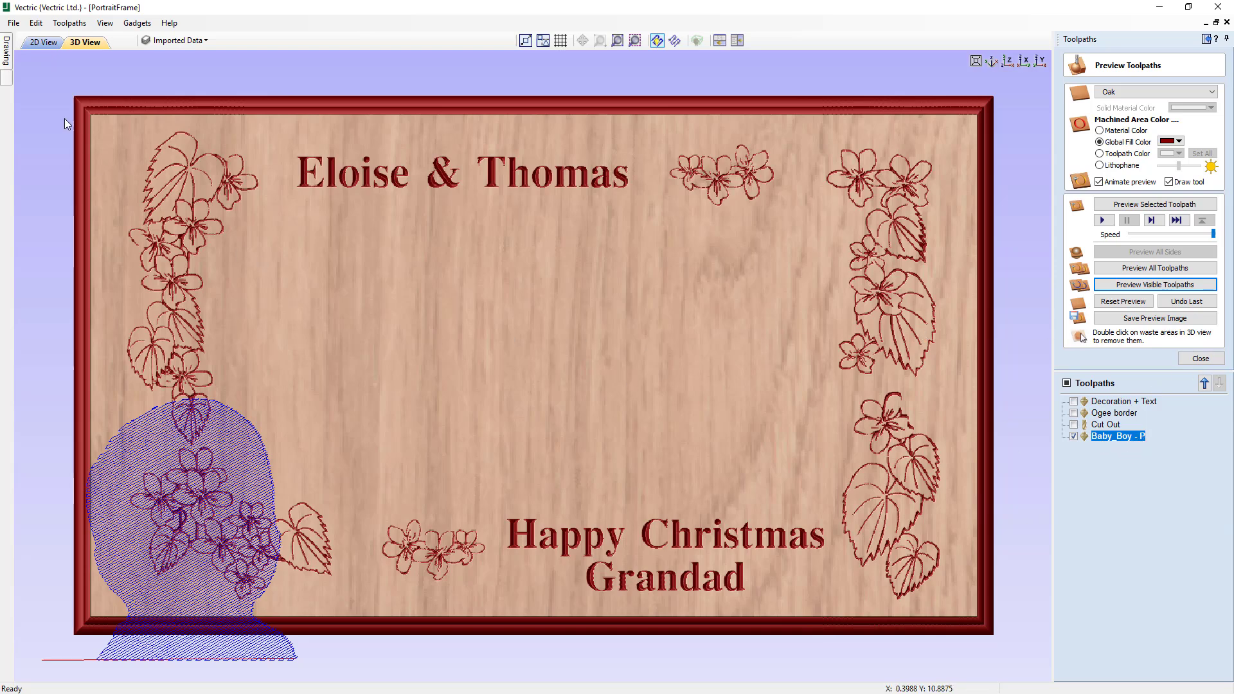
Step: Move the imported boy portrait in the 2D drawing into the empty space directly above the "Happy Christmas Grandad" text
{"action": "left_click", "coordinate": [42, 43]}
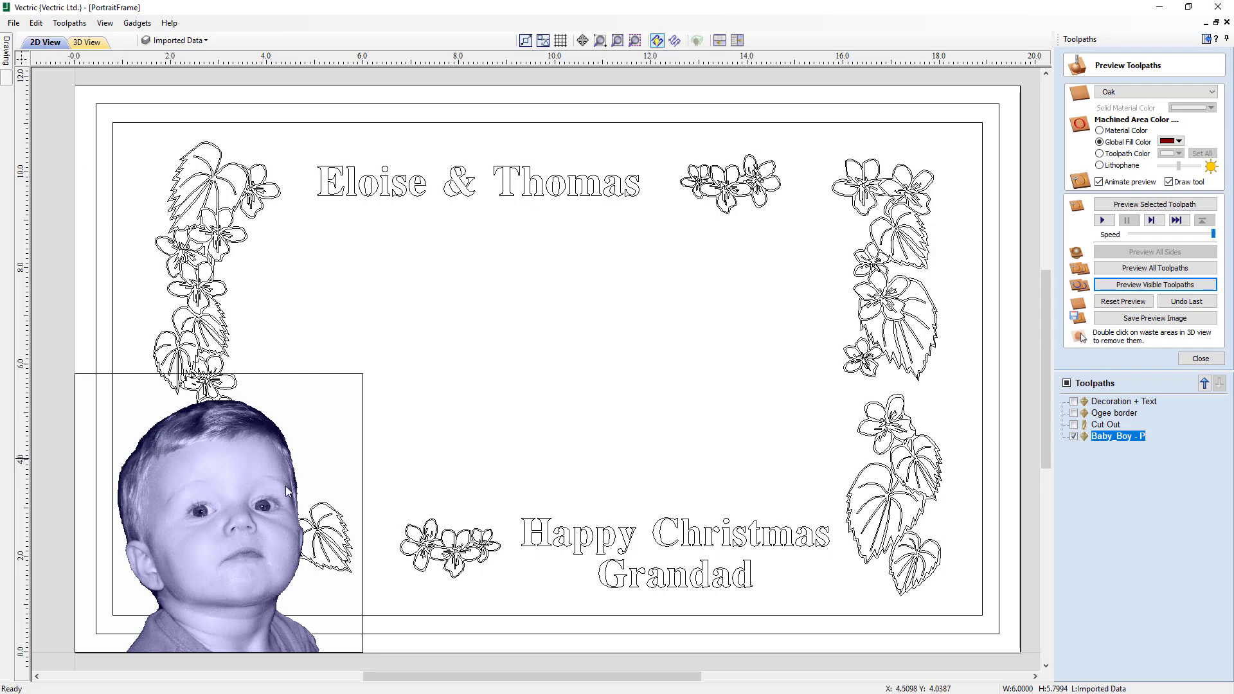
{"action": "left_click", "coordinate": [218, 453]}
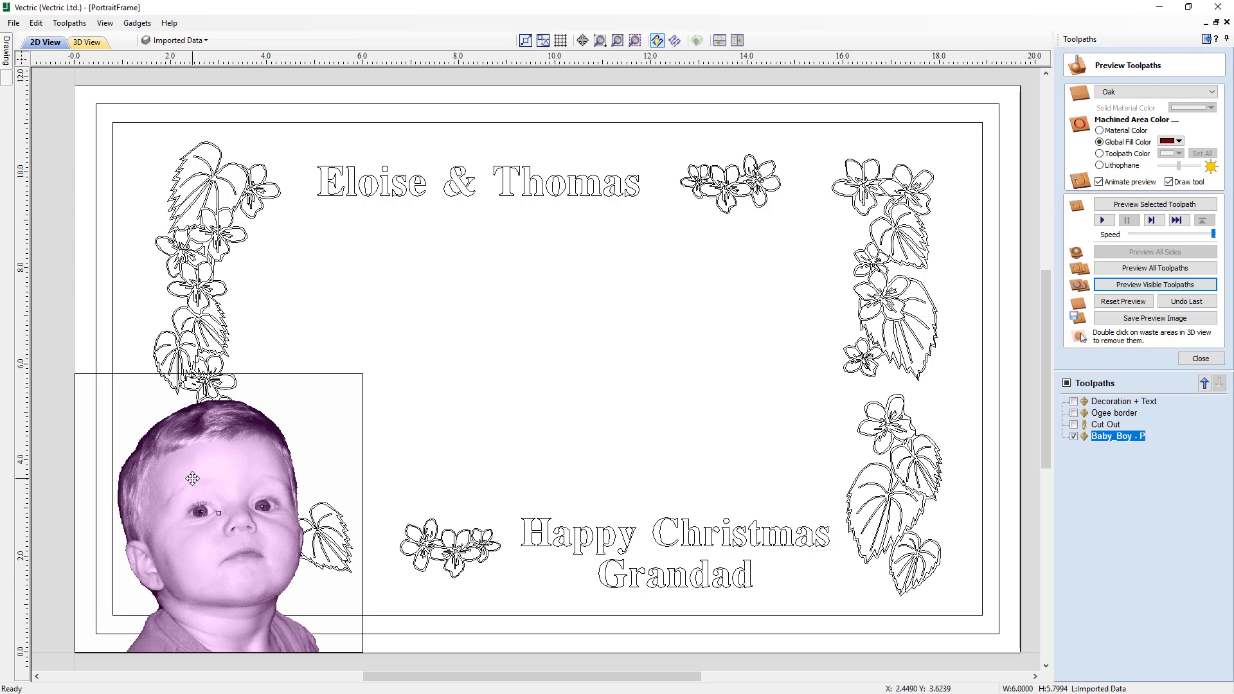
{"action": "left_click_drag", "start_coordinate": [192, 479], "coordinate": [656, 330]}
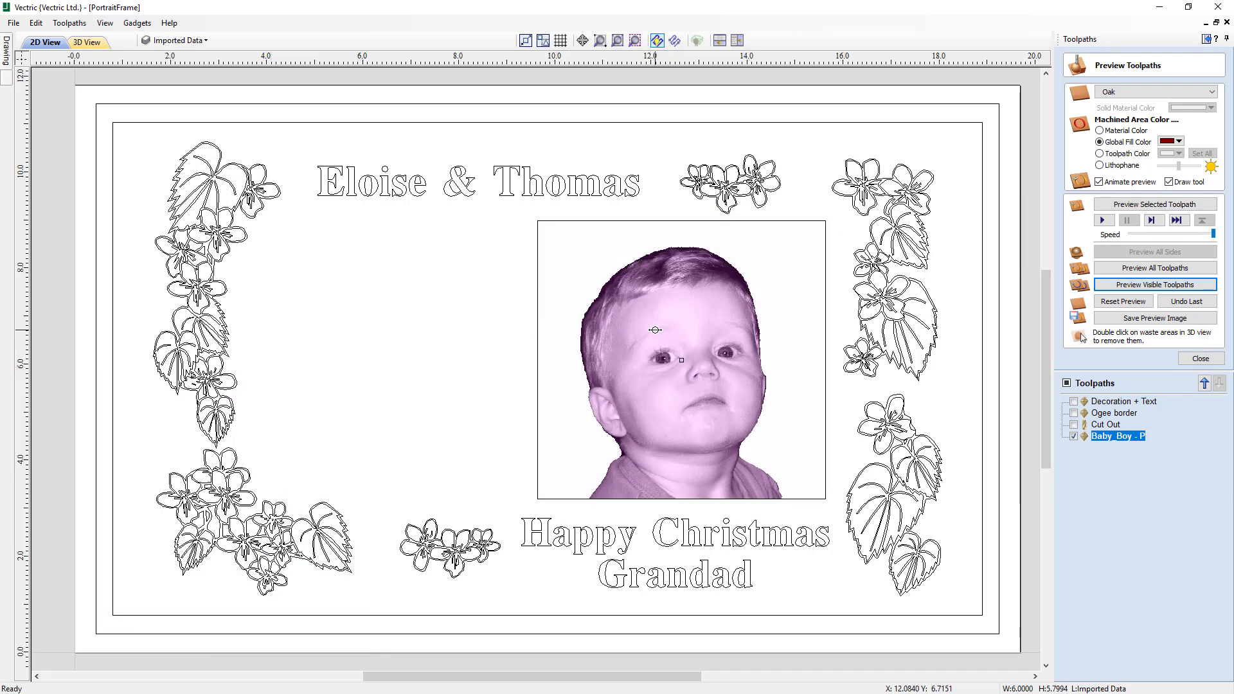
{"action": "left_click", "coordinate": [443, 359]}
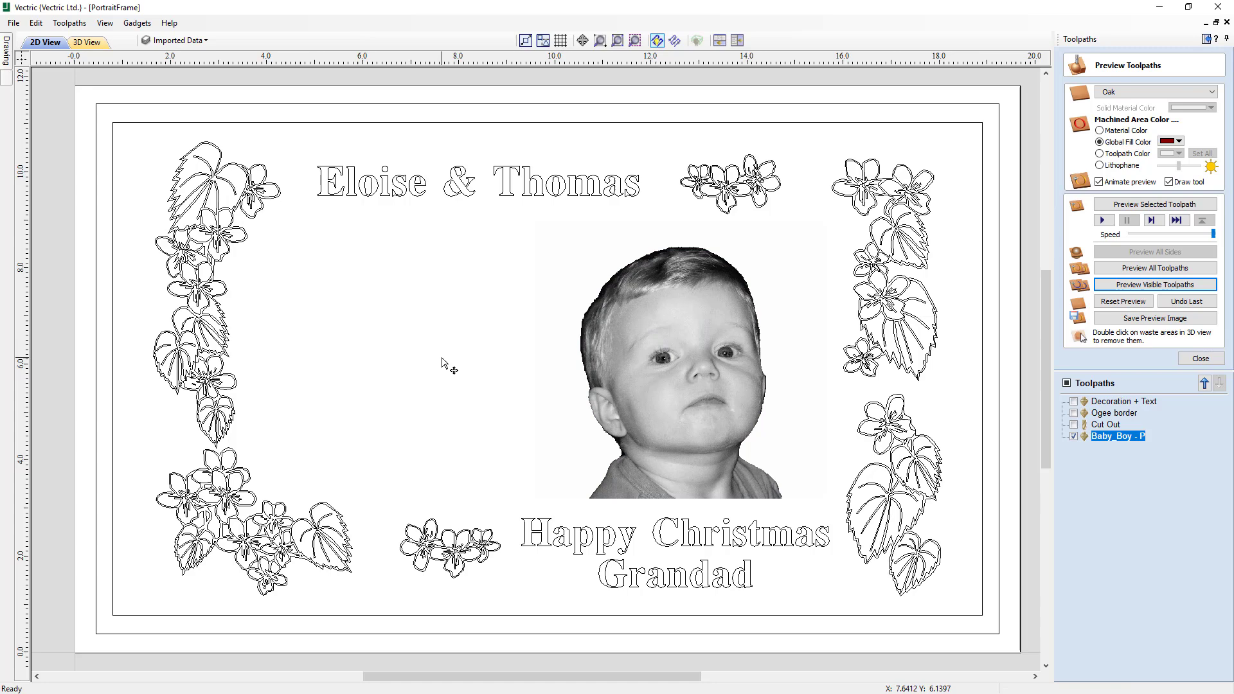
Step: Preview the visible Baby_Boy toolpath on the 3D board, hide its toolpath lines and inspect the carved portrait
{"action": "left_click", "coordinate": [87, 42]}
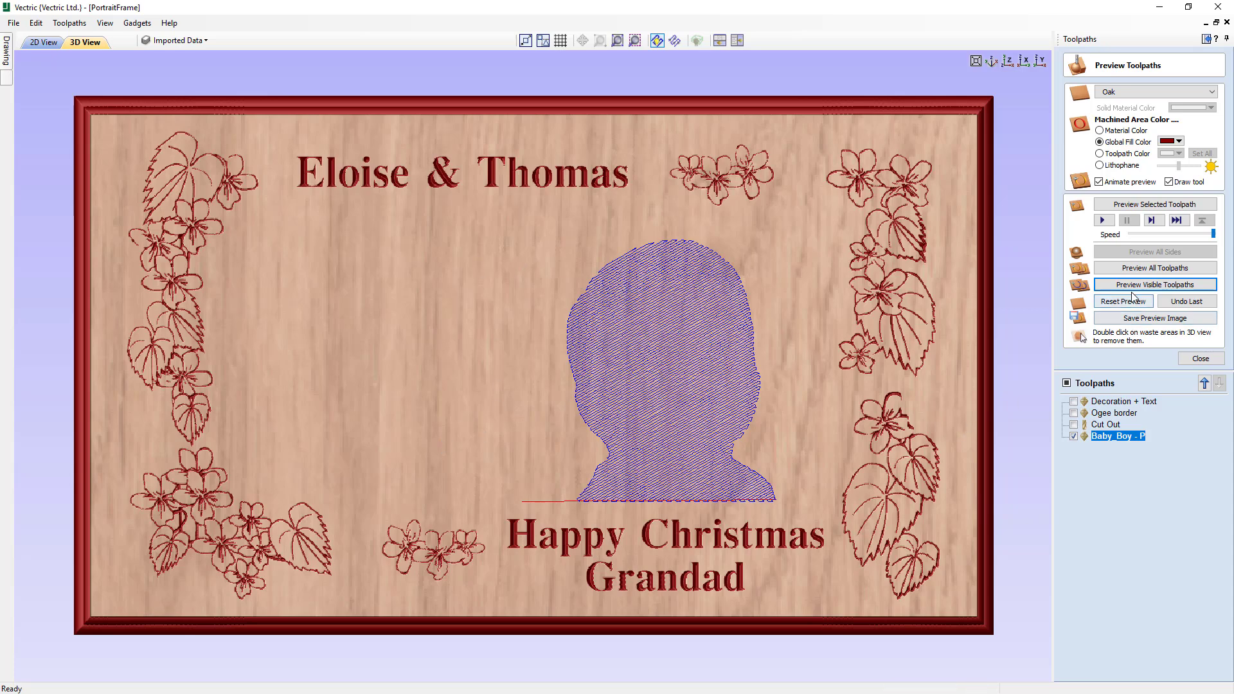
{"action": "left_click", "coordinate": [1074, 435]}
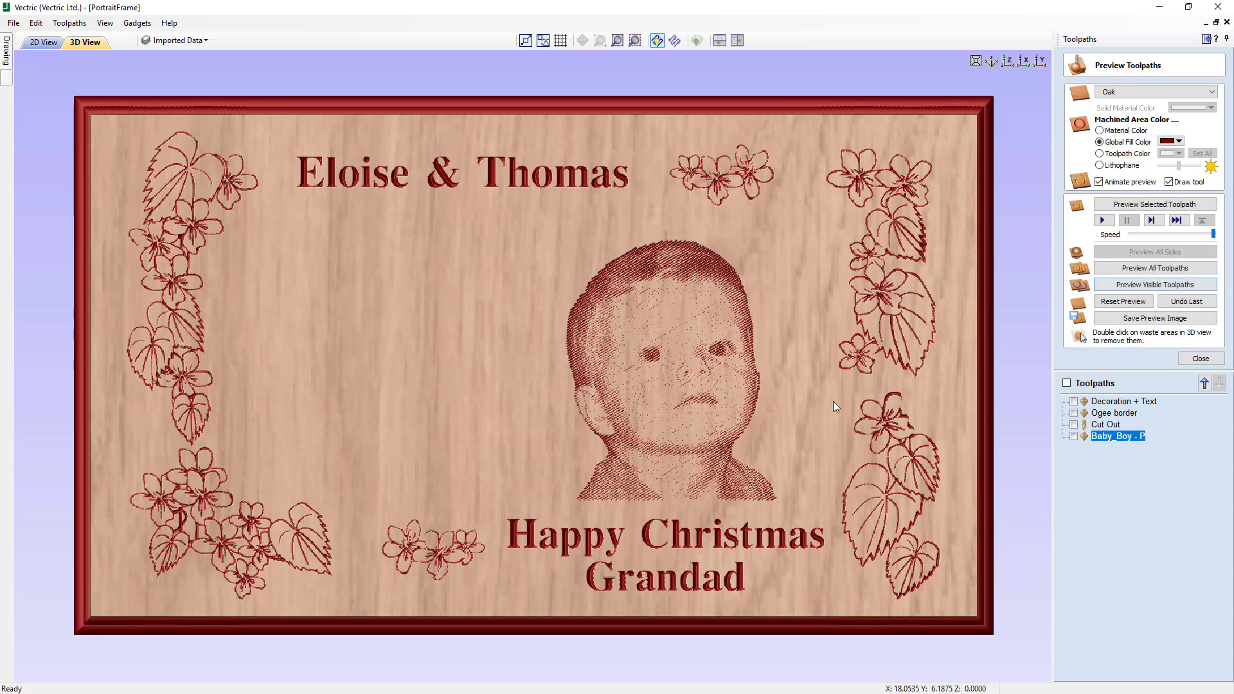
{"action": "left_click_drag", "start_coordinate": [511, 531], "coordinate": [495, 489]}
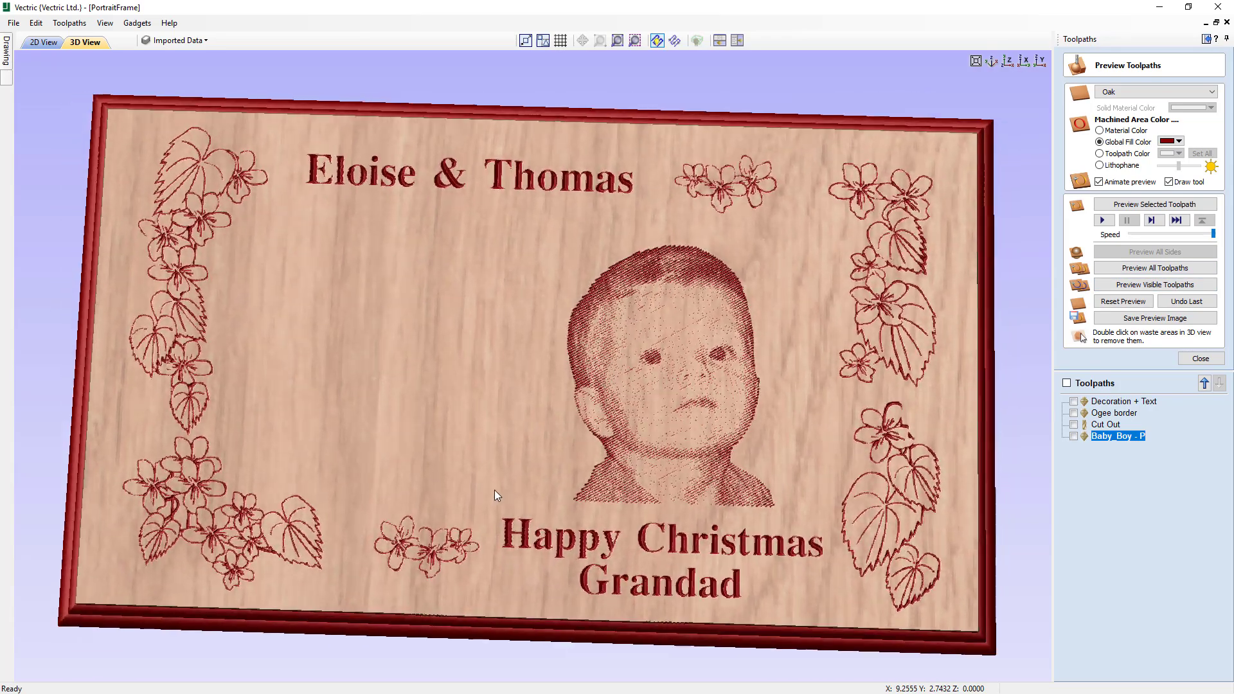
{"action": "left_click_drag", "start_coordinate": [824, 421], "coordinate": [553, 469]}
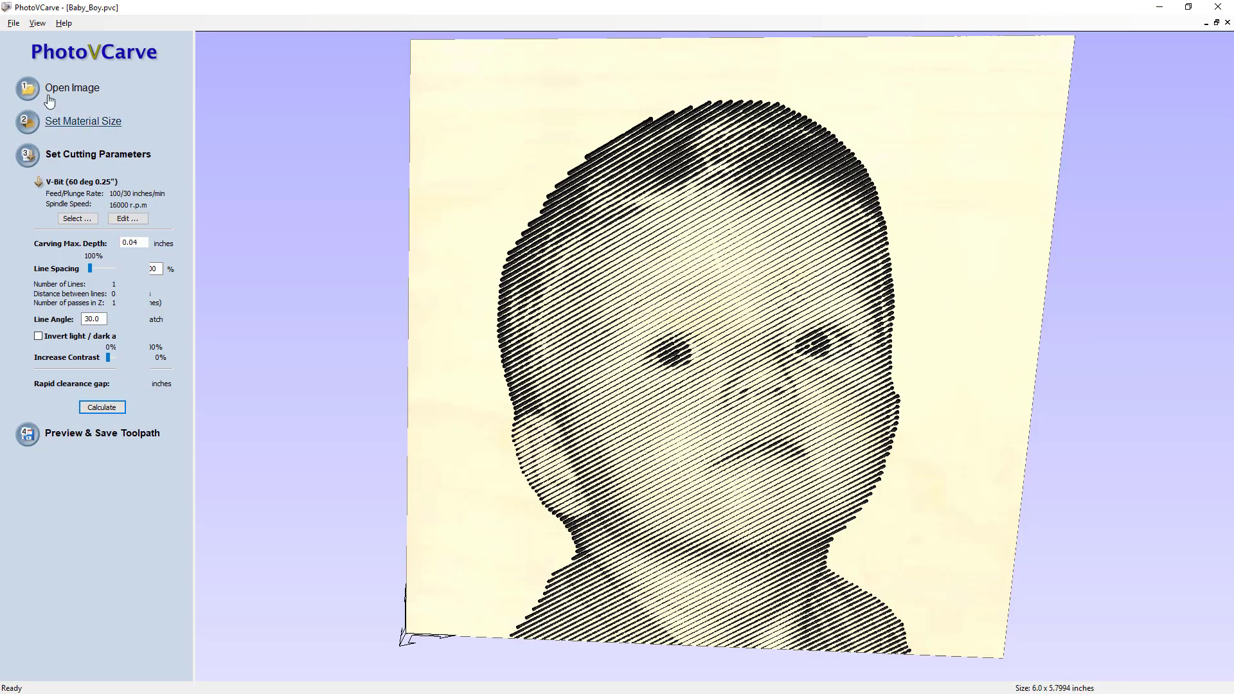
Step: Switch to PhotoVCarve, load the image Baby_Girl.bmp and make its blue background transparent
{"action": "left_click", "coordinate": [69, 89]}
{"action": "left_click", "coordinate": [104, 155]}
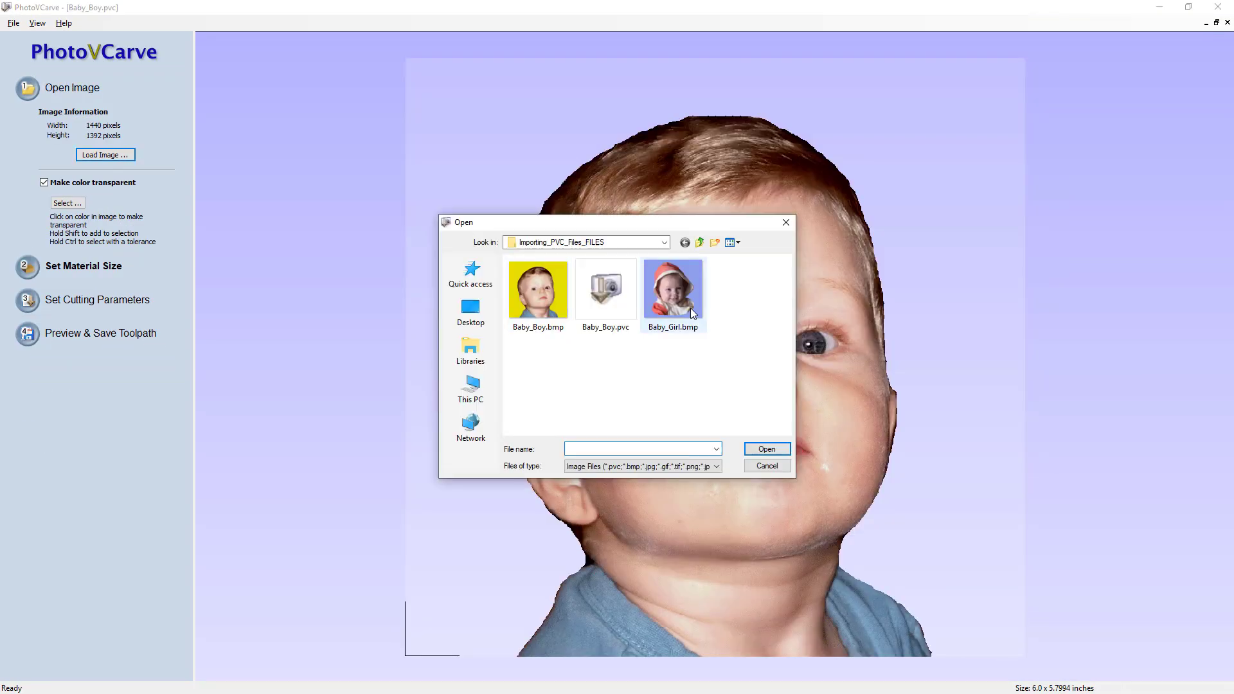
{"action": "left_click", "coordinate": [675, 306]}
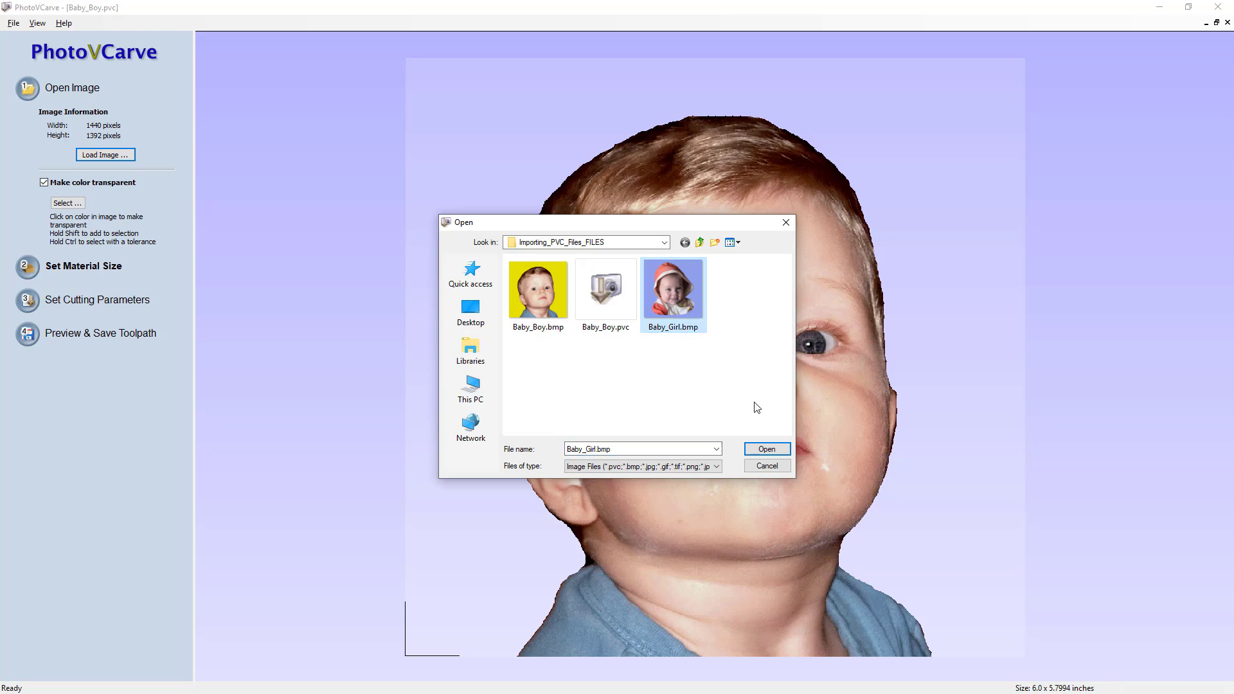
{"action": "left_click", "coordinate": [768, 450]}
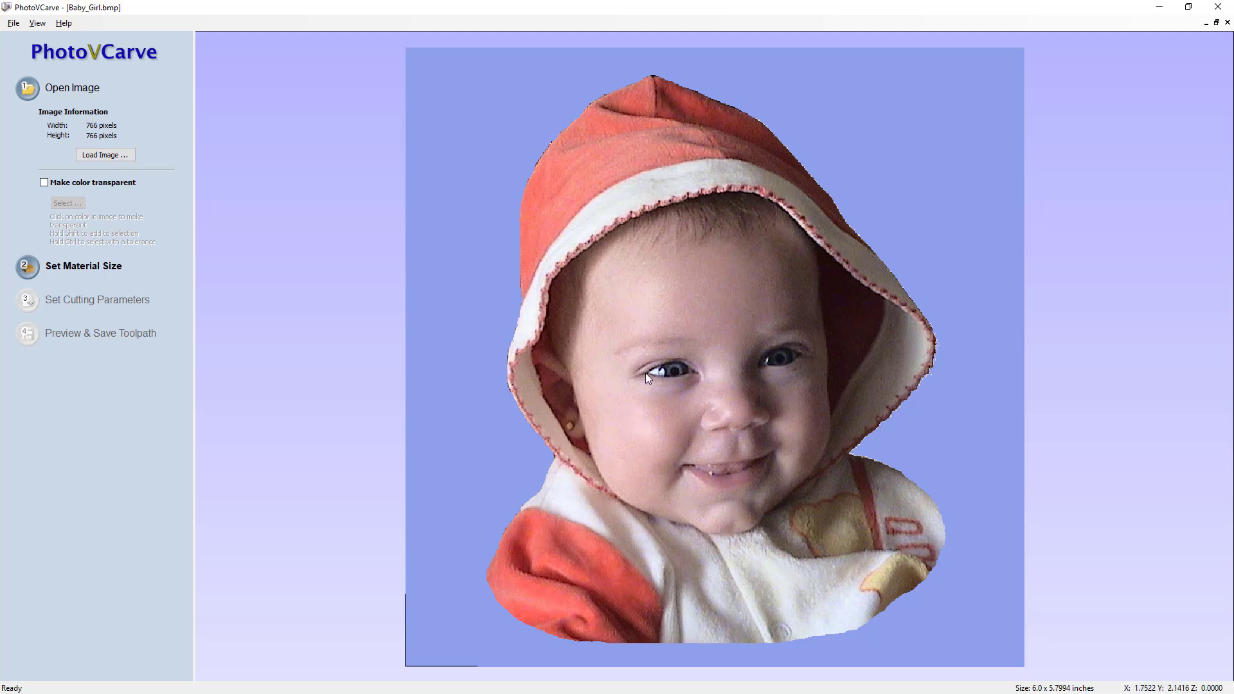
{"action": "left_click", "coordinate": [45, 183]}
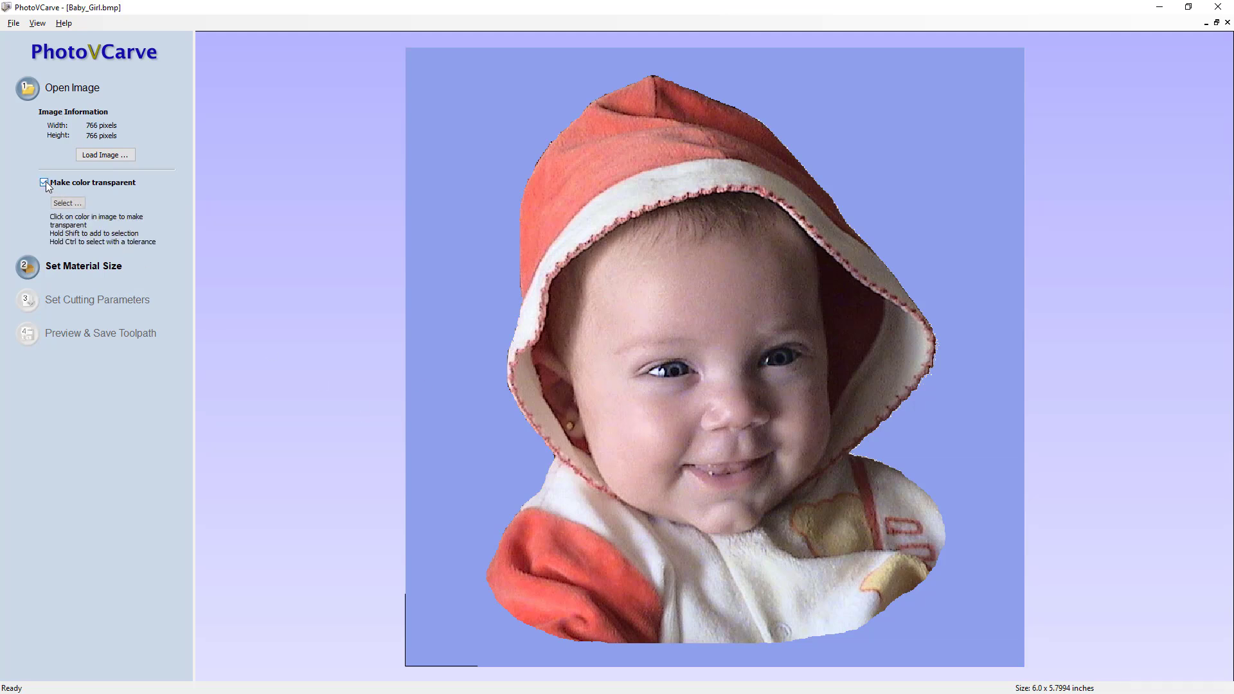
{"action": "left_click", "coordinate": [483, 159]}
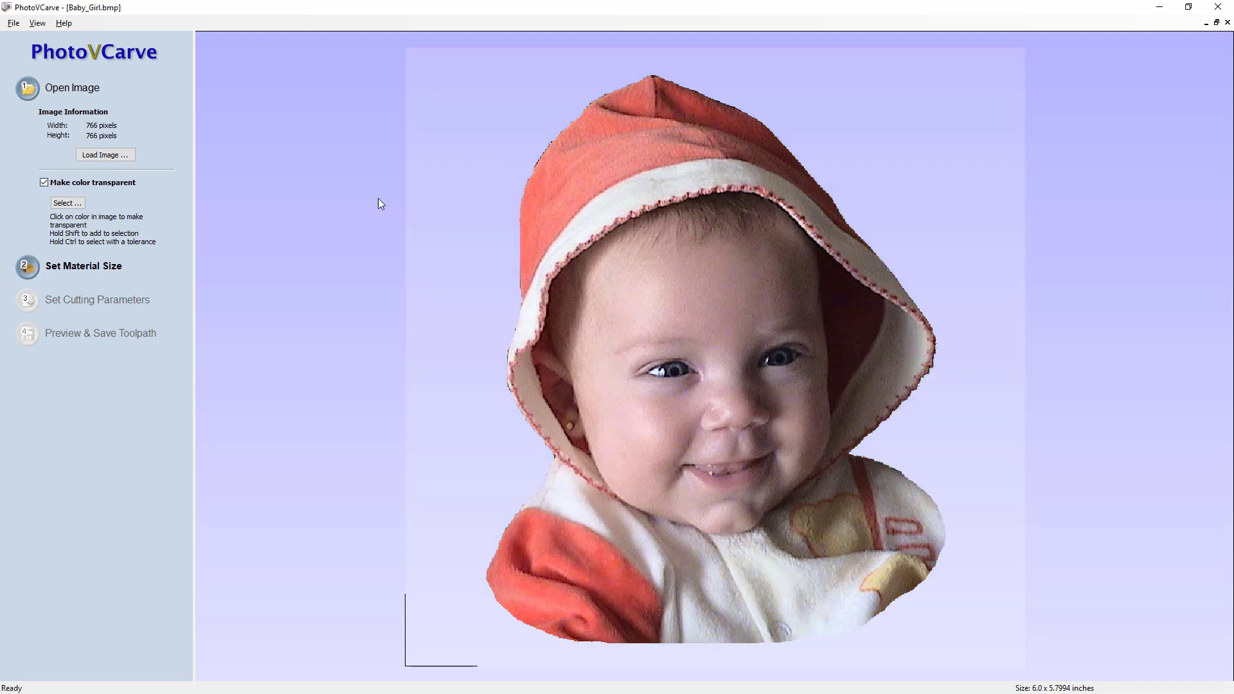
Step: Set the girl image's height to 6 inches with proportional width, and apply the material size
{"action": "left_click", "coordinate": [97, 267]}
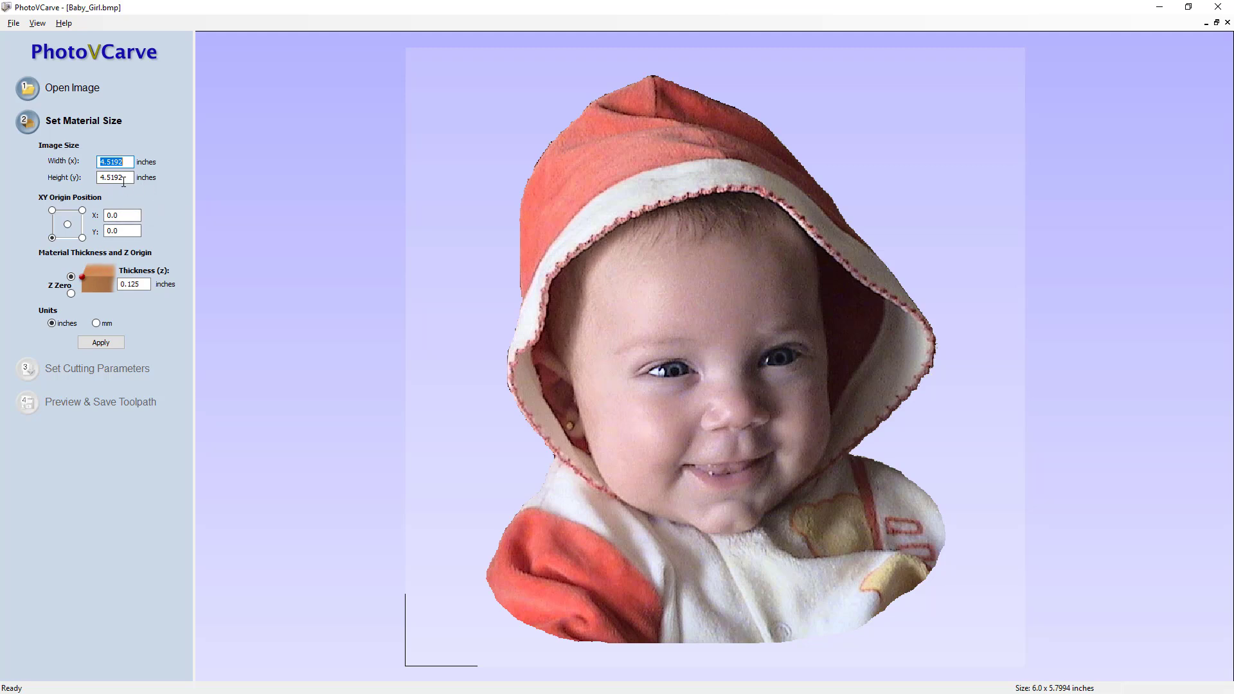
{"action": "left_click_drag", "start_coordinate": [130, 178], "coordinate": [90, 184]}
{"action": "type", "text": "6"}
{"action": "left_click", "coordinate": [108, 343]}
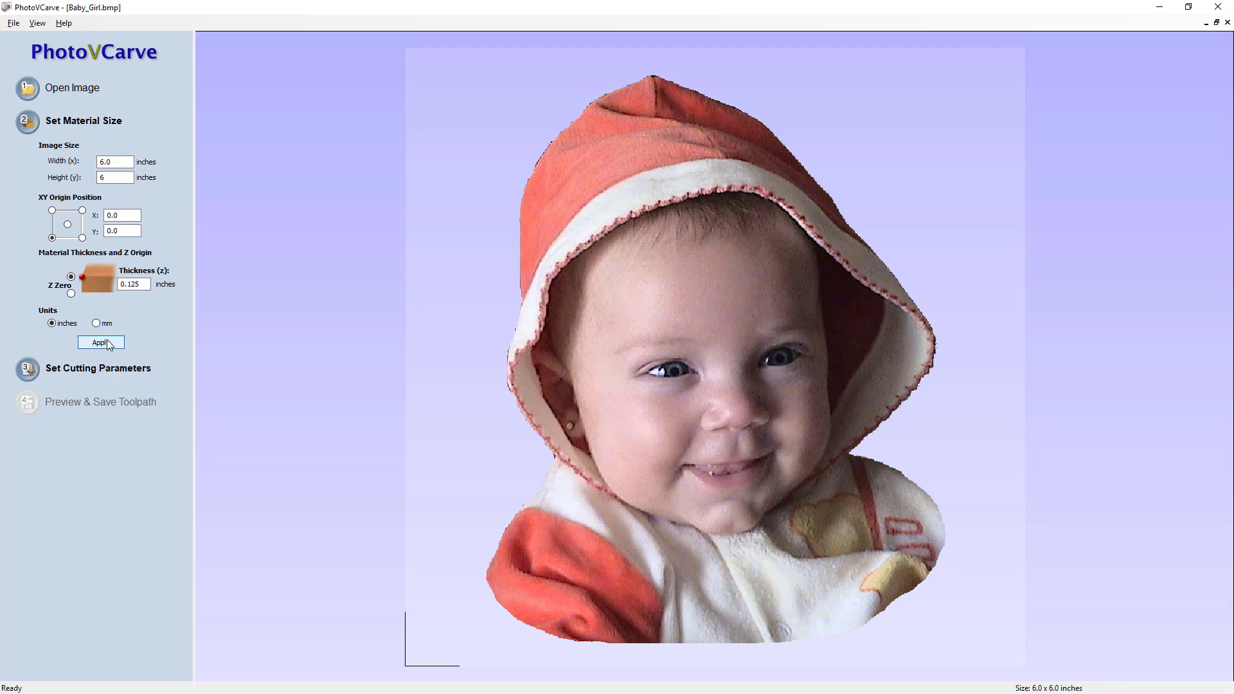
Step: Calculate the girl's photo carving with the 60-degree 0.25-inch V-bit, 0.04-inch maximum depth, 100% line spacing and 30-degree line angle, and inspect it
{"action": "left_click", "coordinate": [103, 371]}
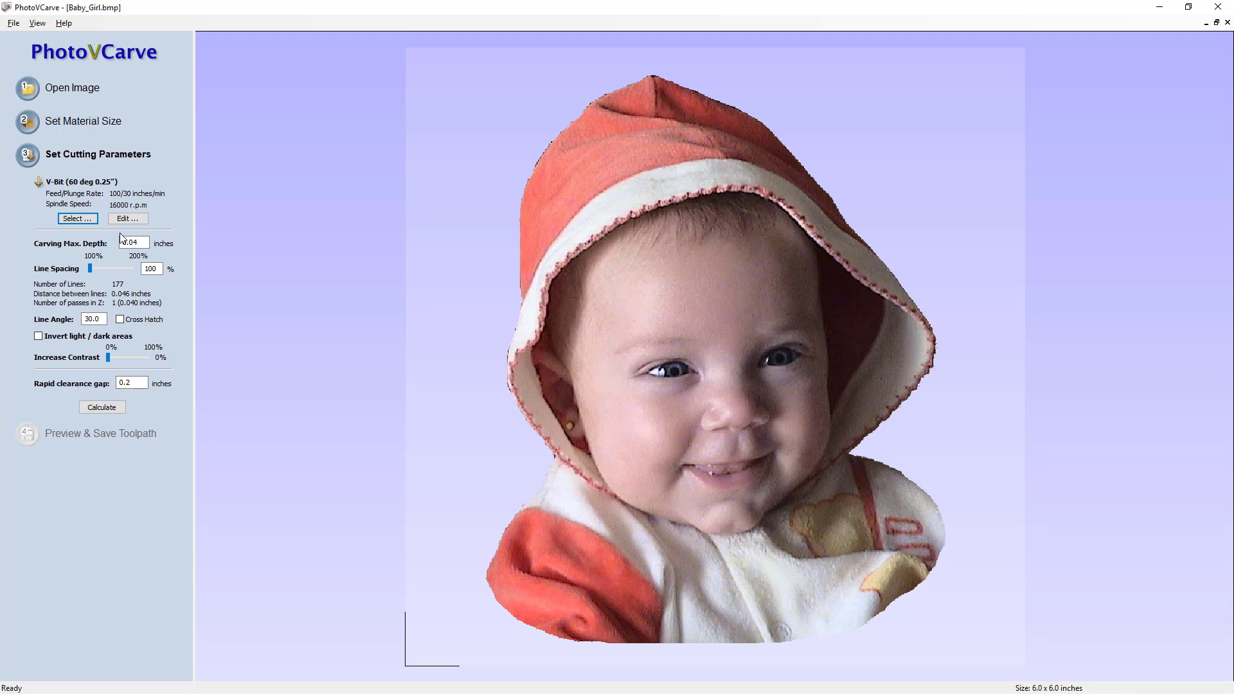
{"action": "left_click", "coordinate": [102, 410]}
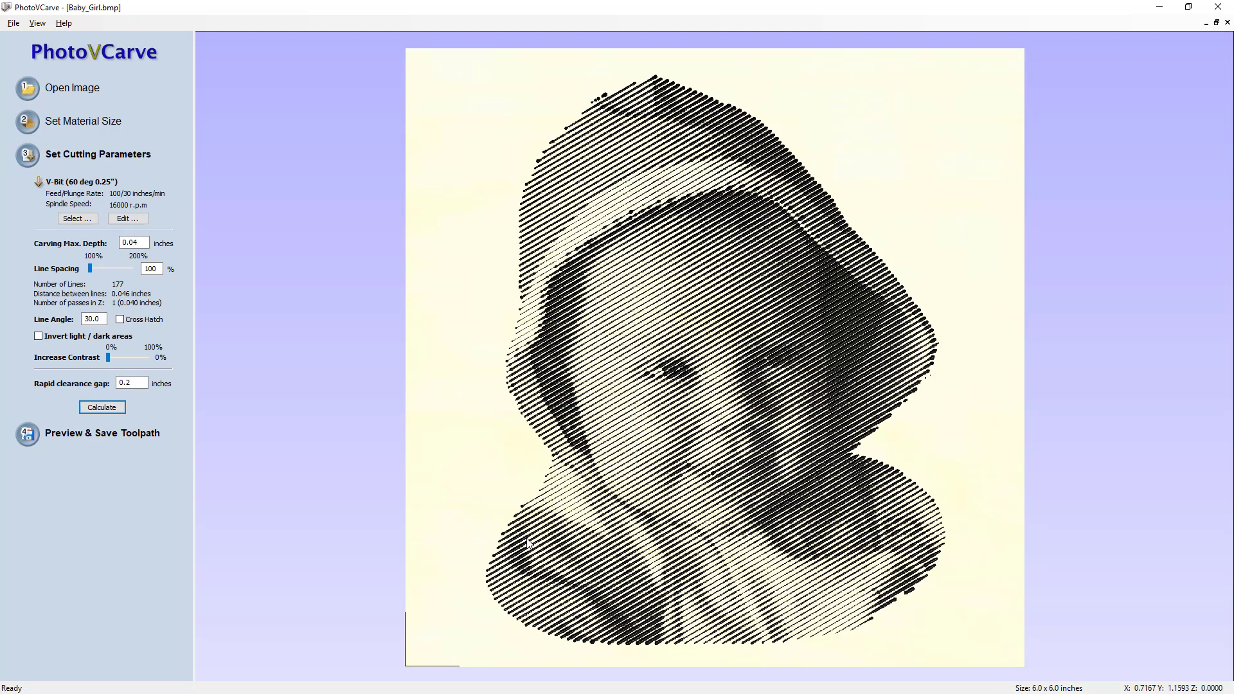
{"action": "left_click_drag", "start_coordinate": [479, 551], "coordinate": [454, 522]}
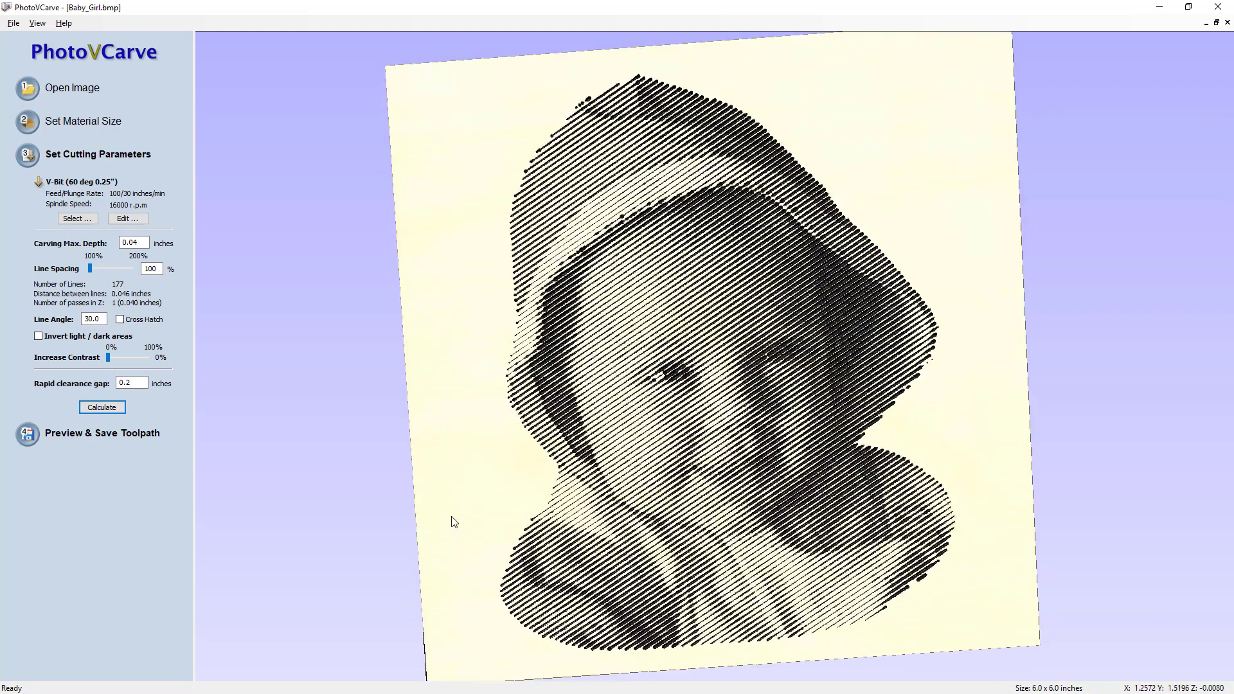
Step: Save the girl's photo carving as the PhotoVCarve file Baby_Girl.pvc beside the boy's file
{"action": "left_click", "coordinate": [13, 22]}
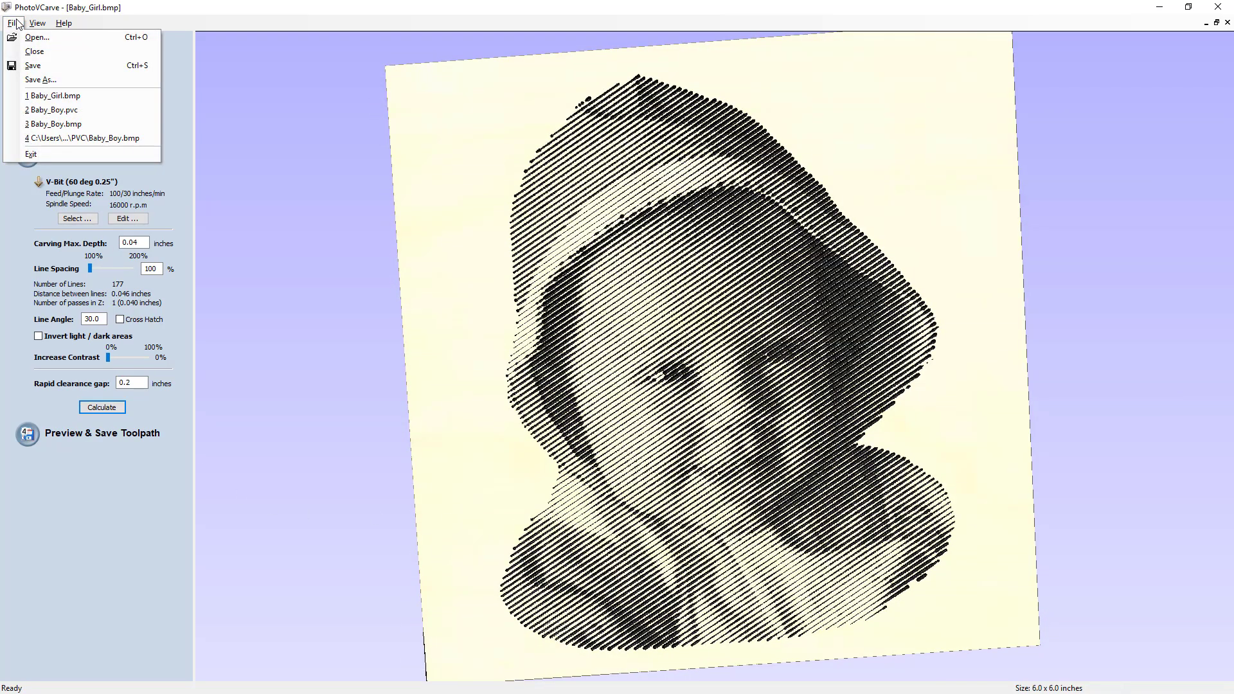
{"action": "left_click", "coordinate": [38, 80]}
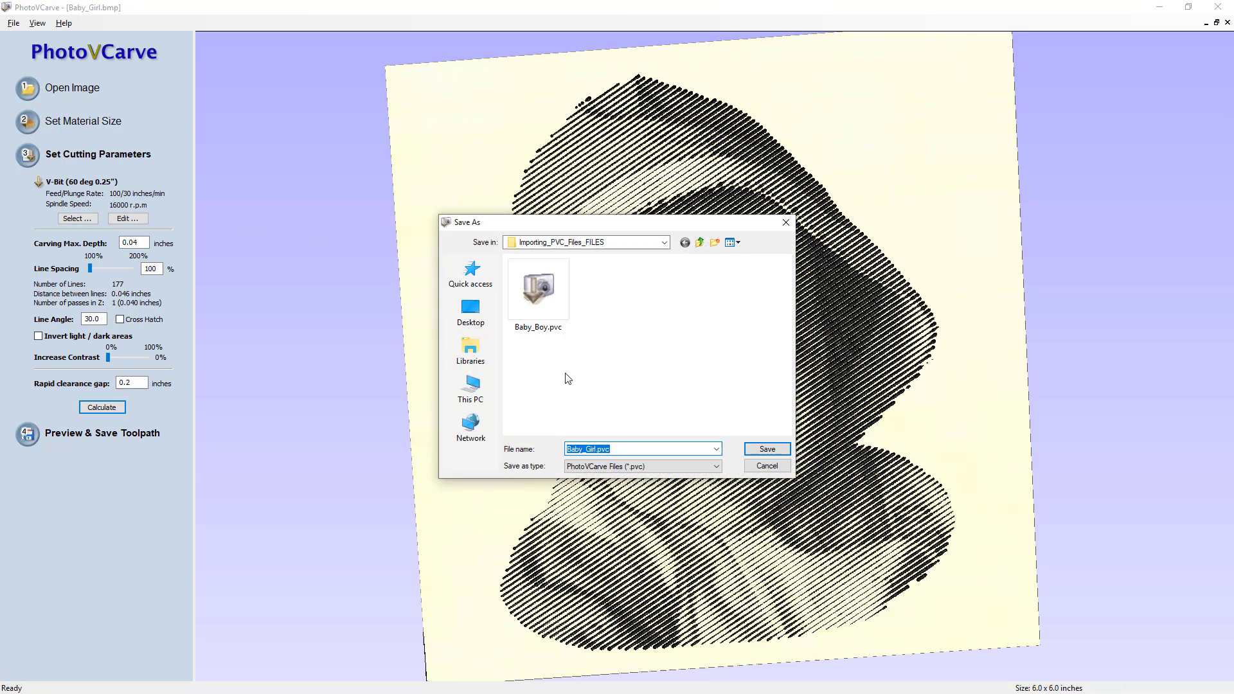
{"action": "left_click", "coordinate": [769, 452]}
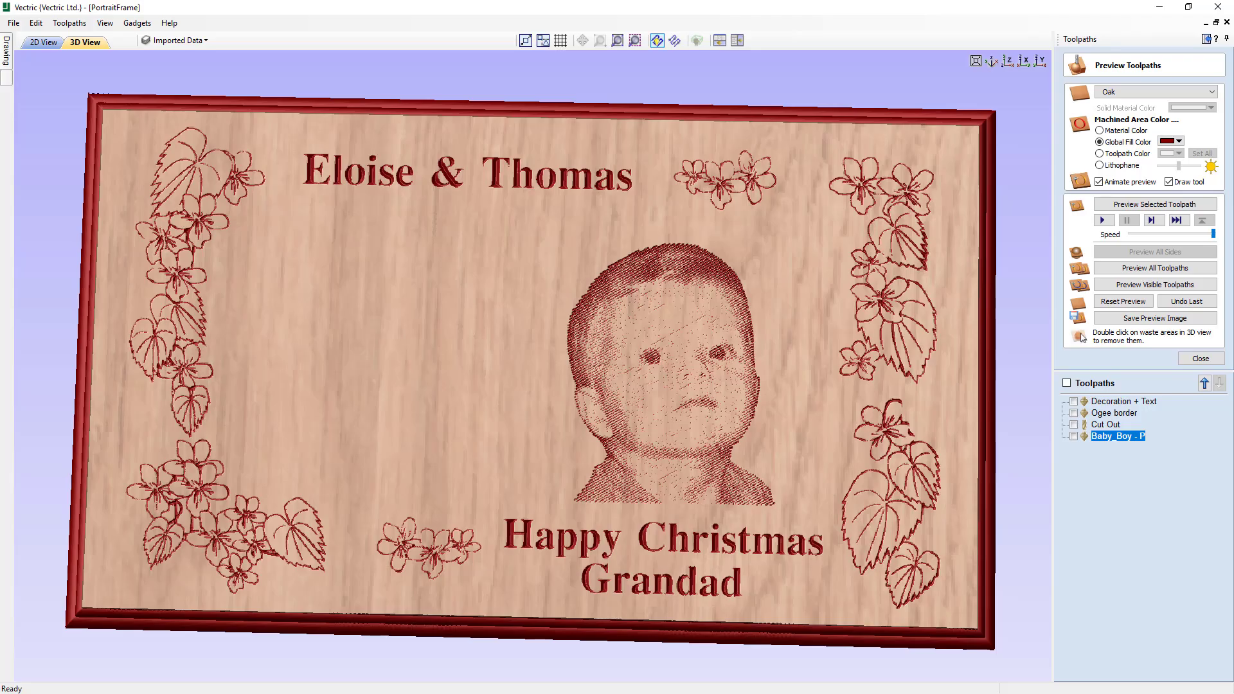
Step: Import the girl's PhotoVCarve toolpath file Baby_Girl.pvc into the portrait frame project
{"action": "left_click", "coordinate": [38, 42]}
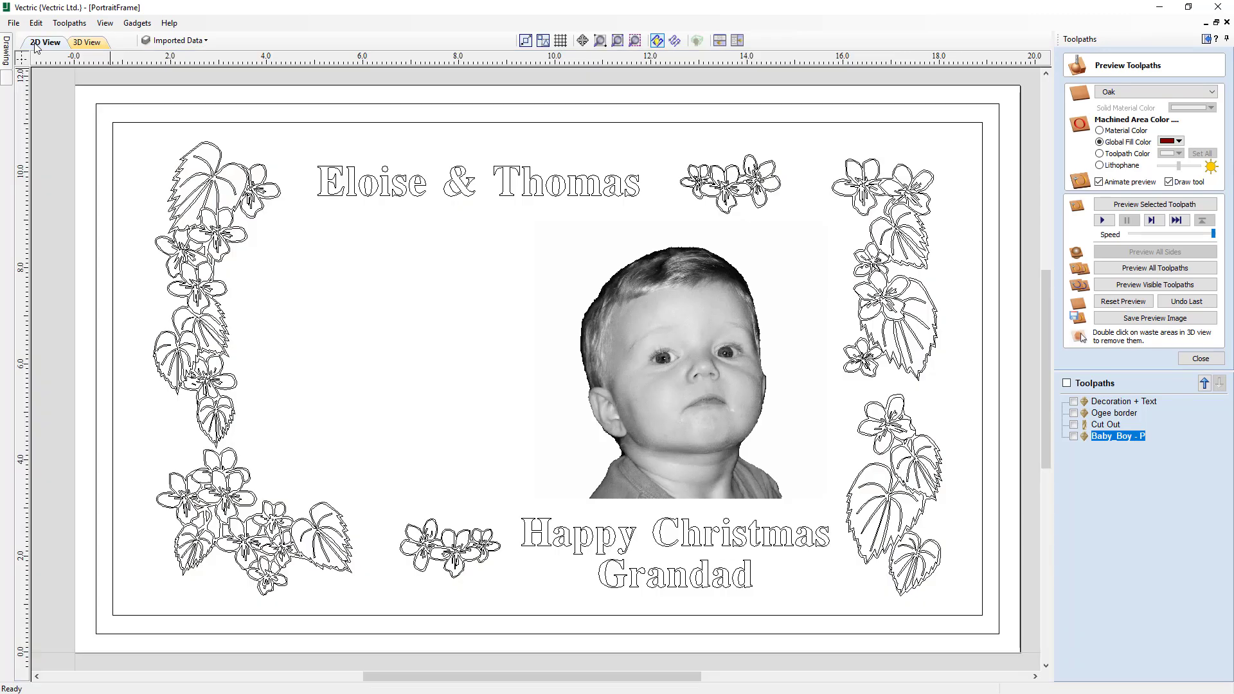
{"action": "left_click", "coordinate": [13, 23]}
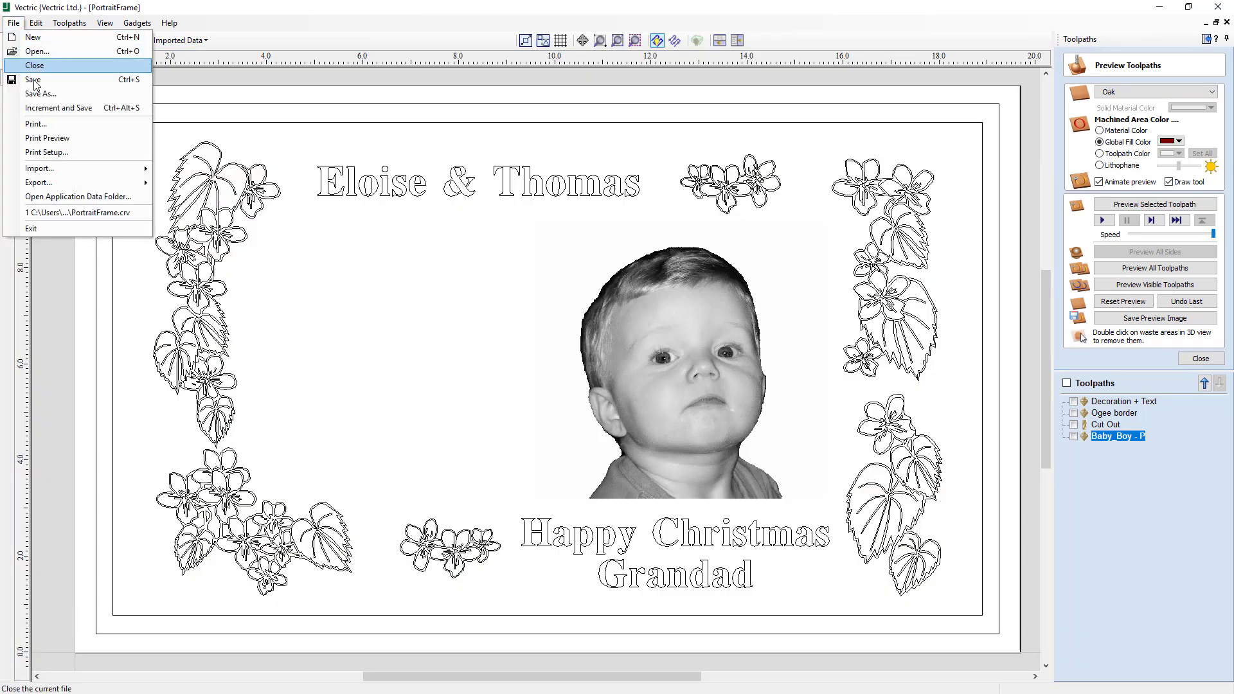
{"action": "mouse_move", "coordinate": [52, 168]}
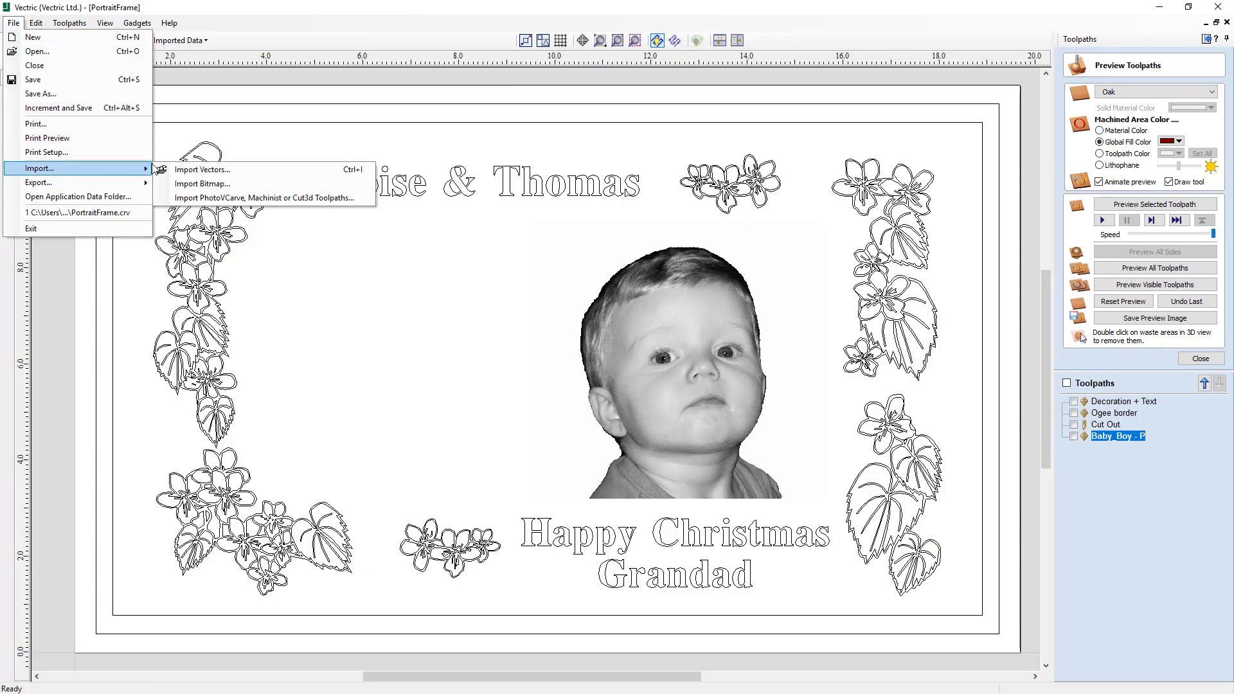
{"action": "left_click", "coordinate": [197, 200]}
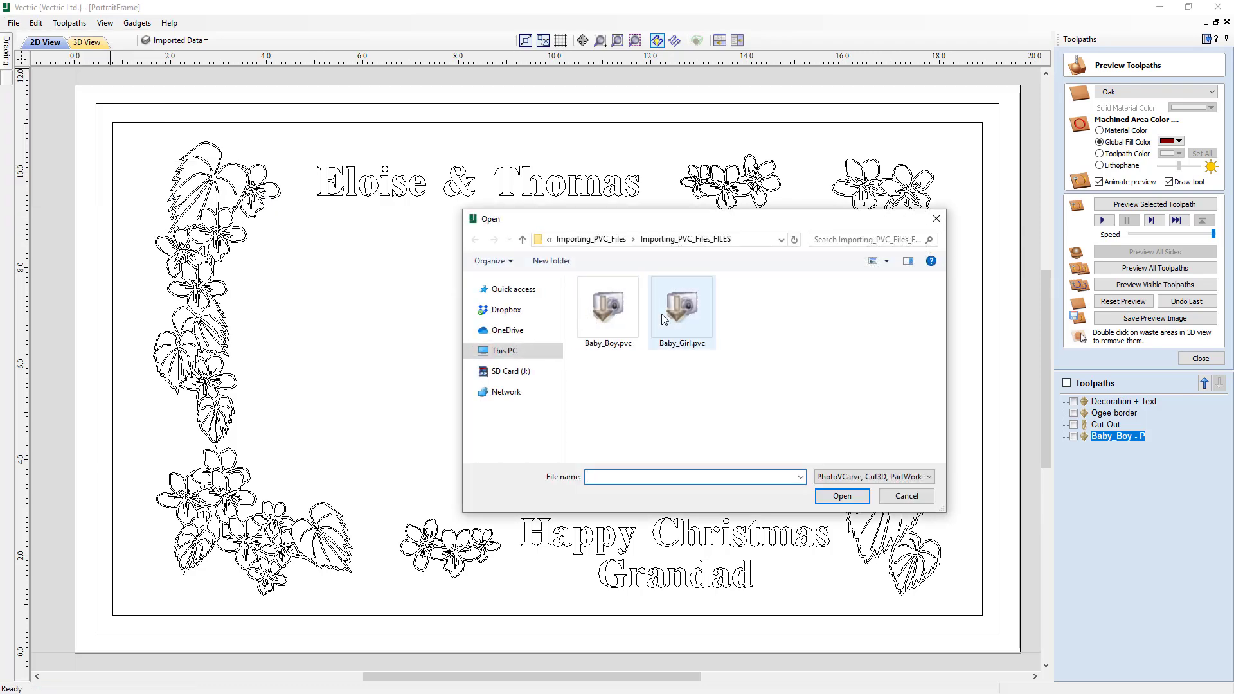
{"action": "left_click", "coordinate": [665, 319]}
{"action": "left_click", "coordinate": [834, 500]}
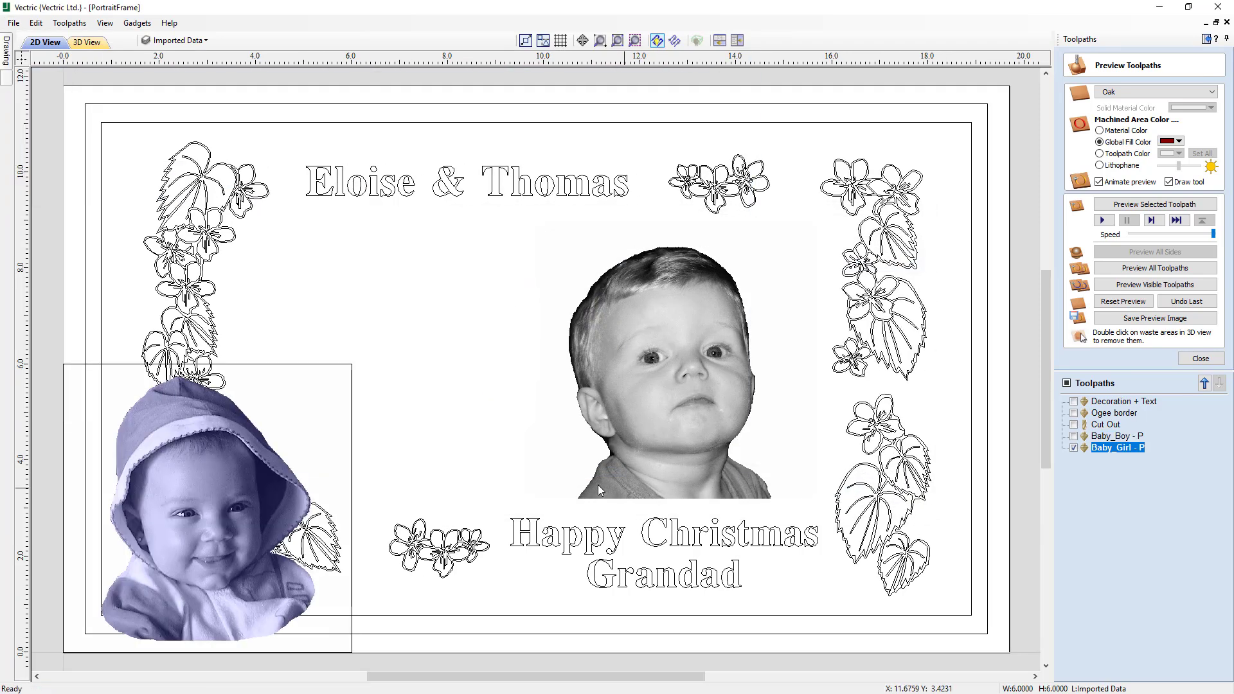
Step: Move the girl's portrait into the empty space beside the boy's portrait and fine-tune its position slightly down and right
{"action": "left_click_drag", "start_coordinate": [223, 534], "coordinate": [421, 379]}
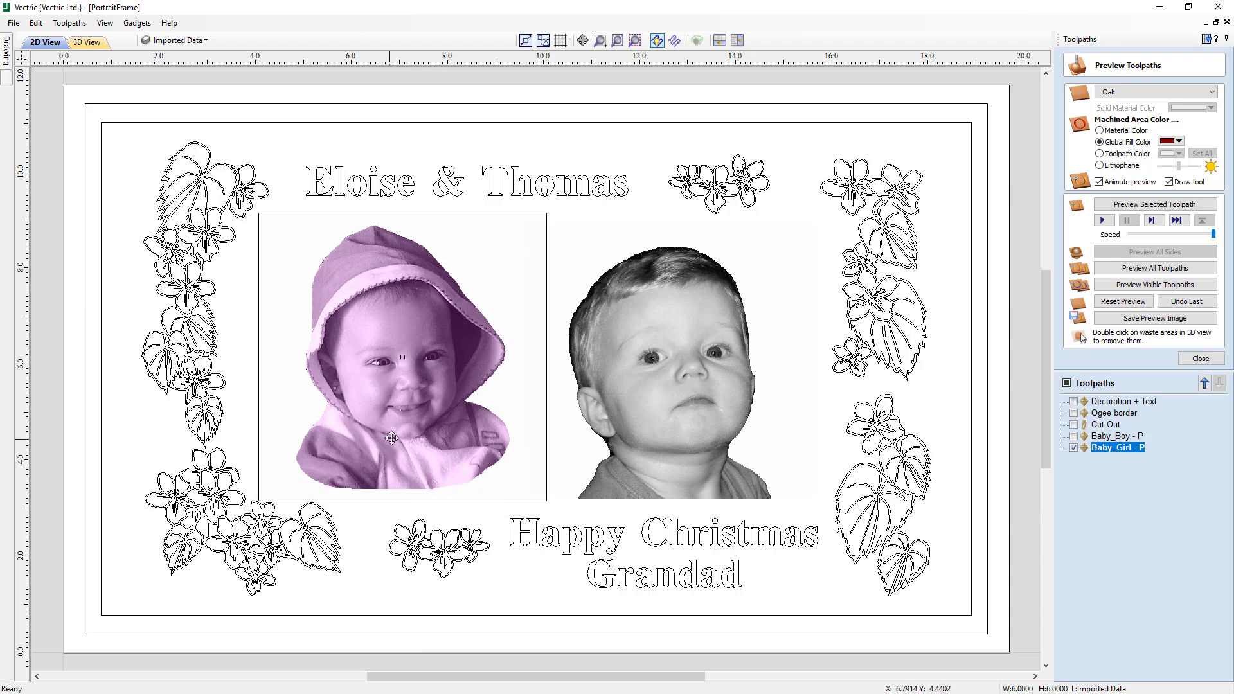
{"action": "left_click_drag", "start_coordinate": [392, 434], "coordinate": [393, 440]}
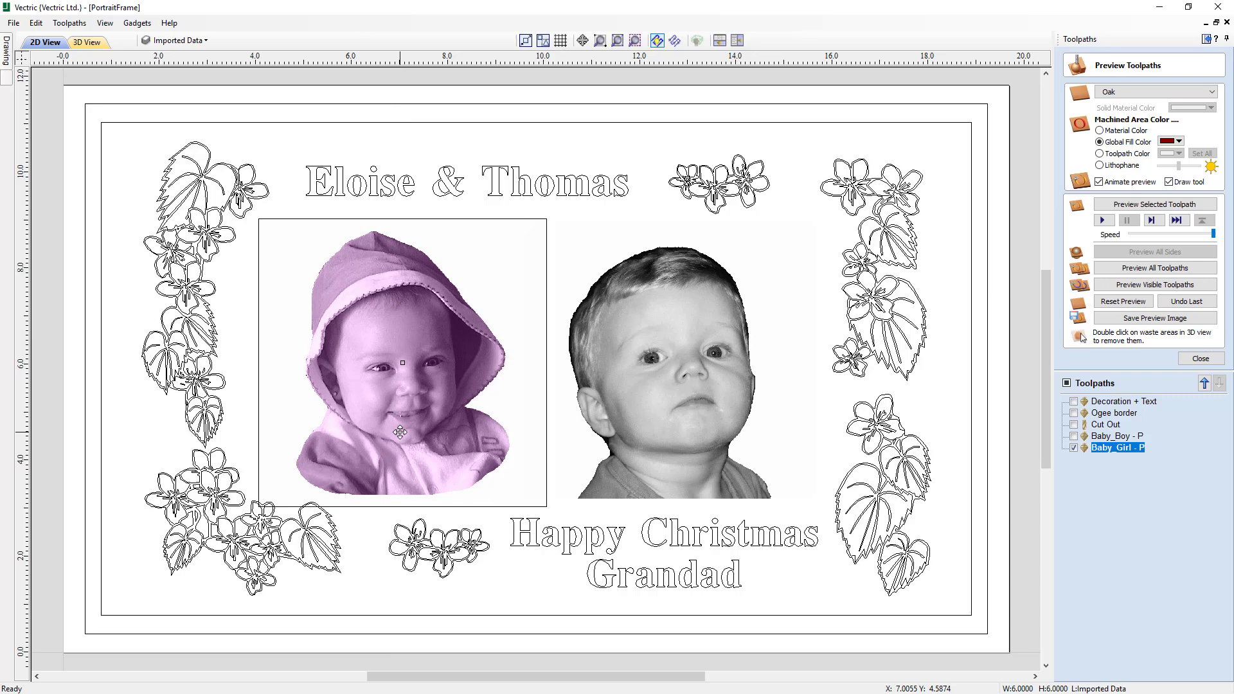
{"action": "key", "text": "Down"}
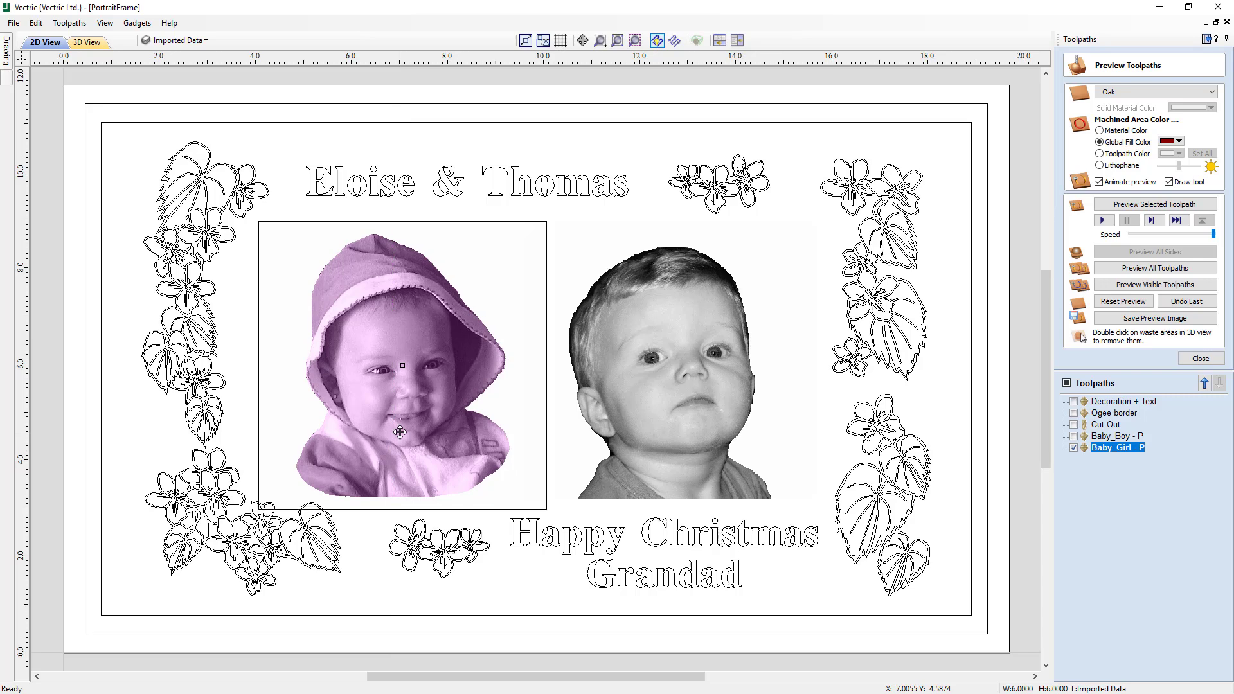
{"action": "key", "text": "Right"}
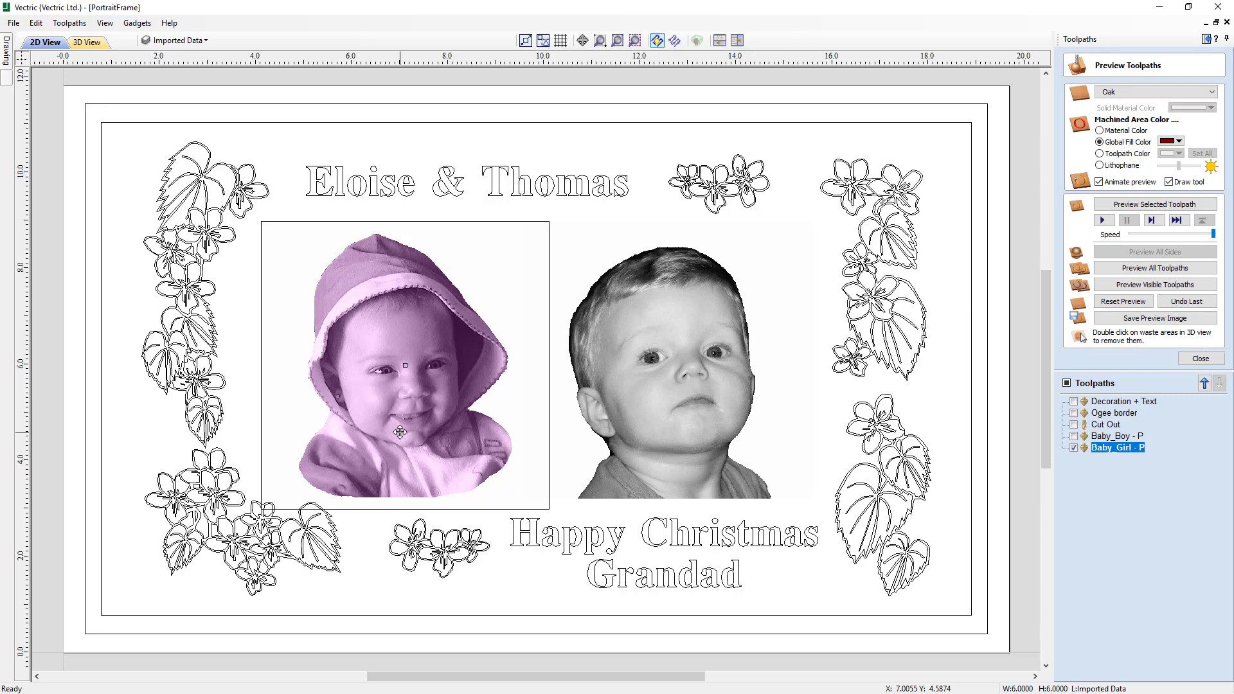
Step: Nudge the boy's portrait up two increments to align it better with the girl's, and deselect it
{"action": "left_click", "coordinate": [640, 476]}
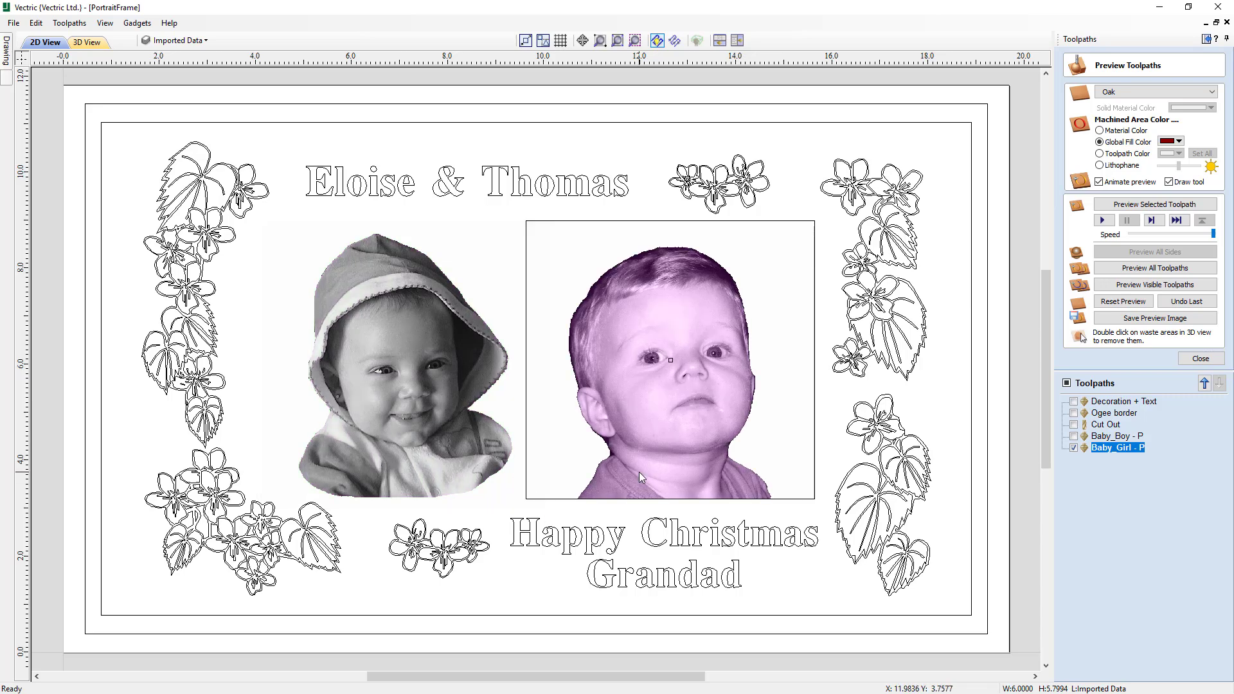
{"action": "key", "text": "Up"}
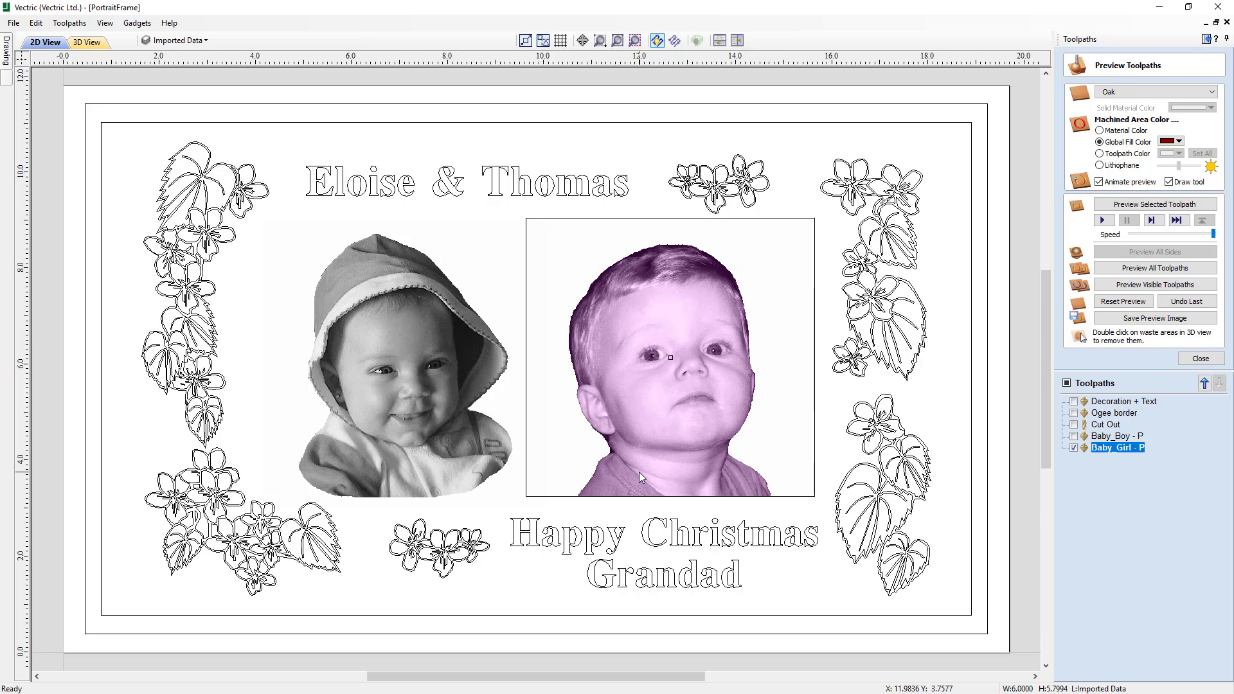
{"action": "key", "text": "Up"}
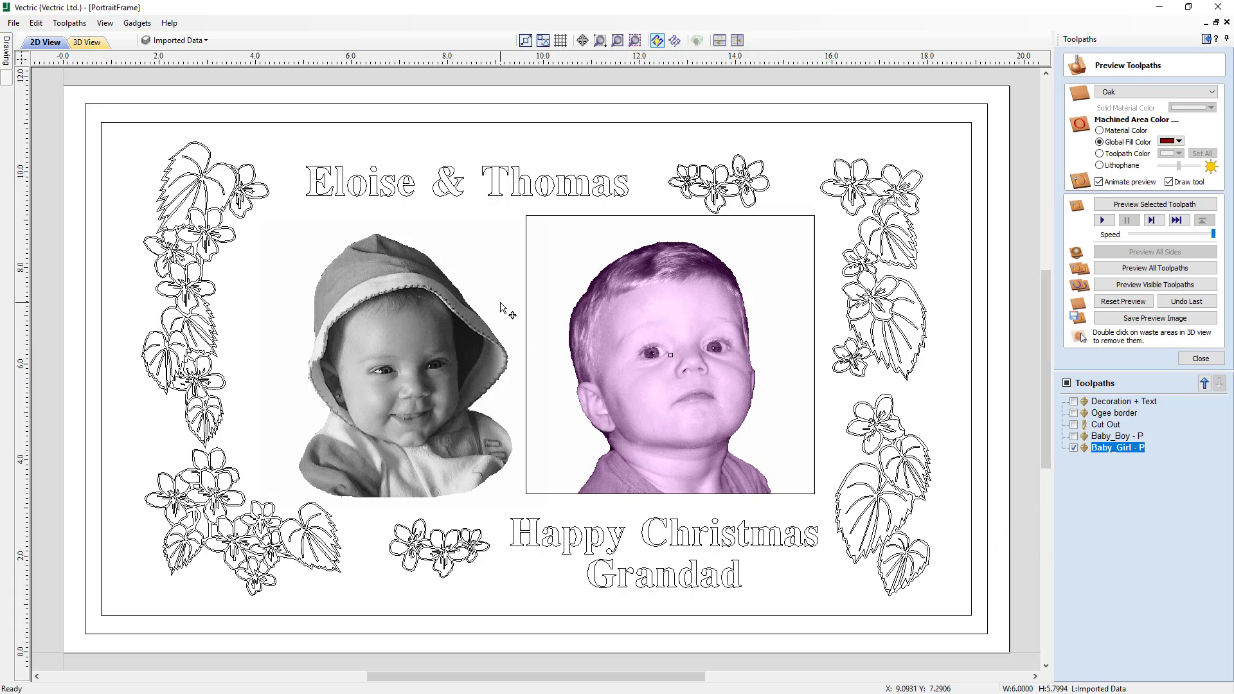
{"action": "key", "text": "Escape"}
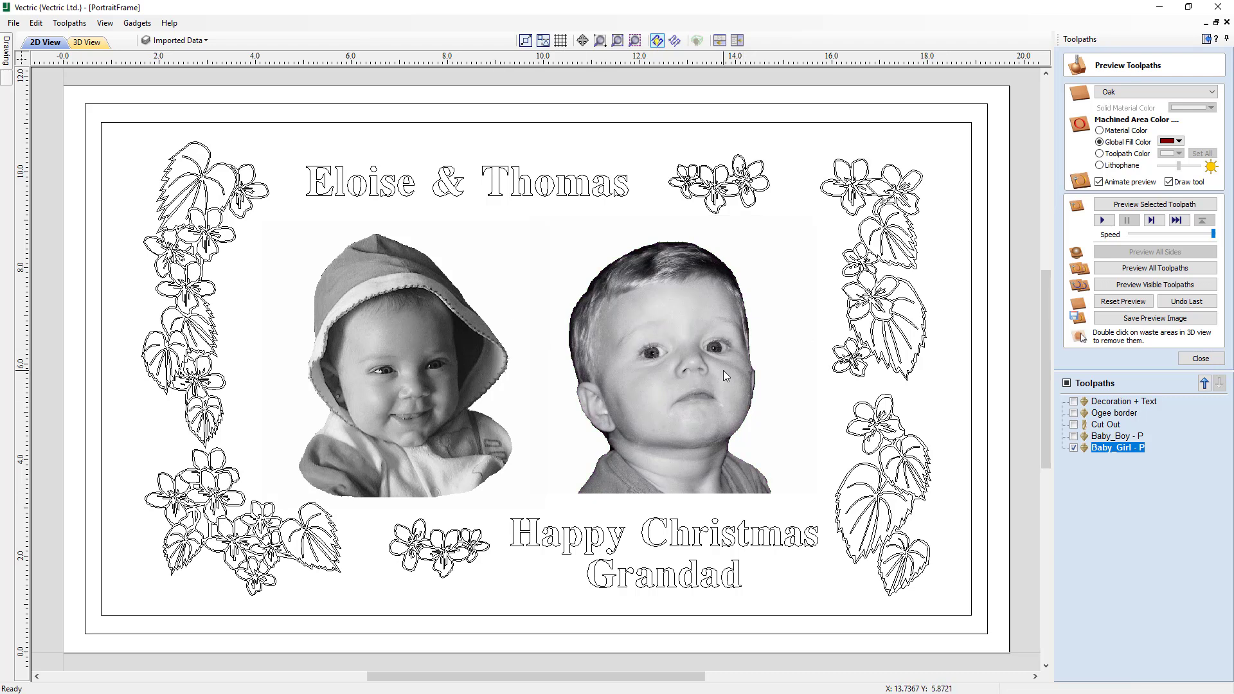
Step: Reset the toolpath preview and simulate all toolpaths on the oak panel in the 3D view
{"action": "left_click", "coordinate": [1145, 302]}
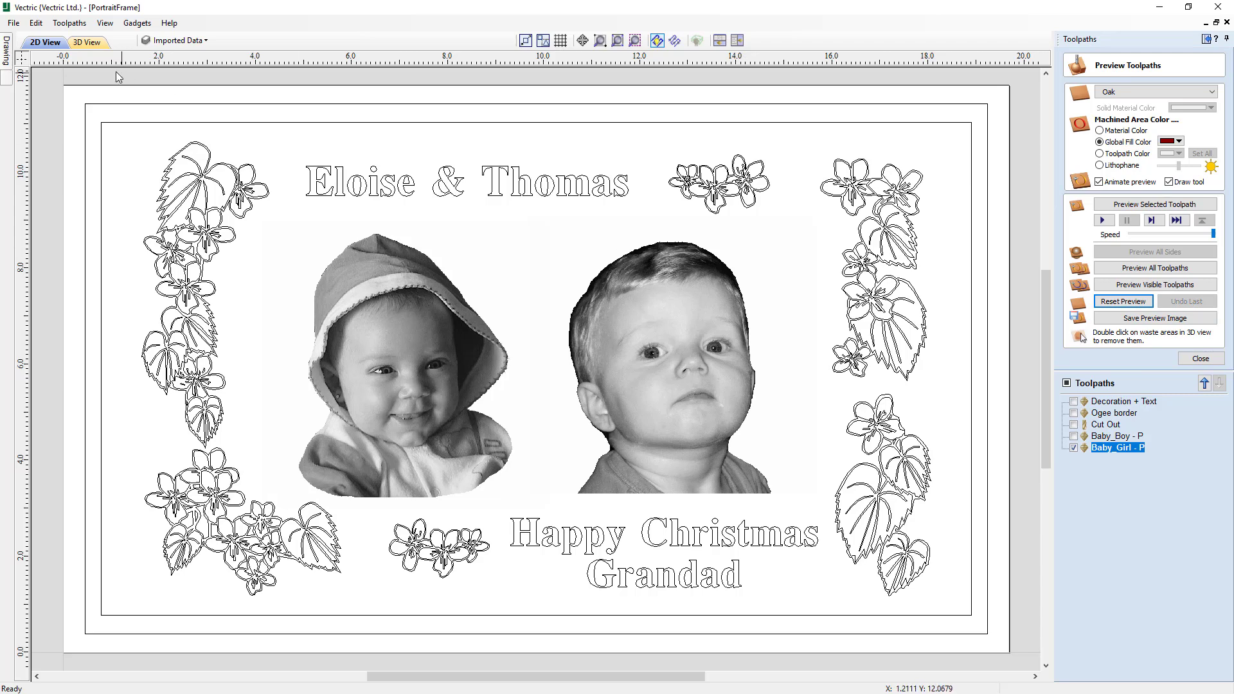
{"action": "left_click", "coordinate": [87, 43]}
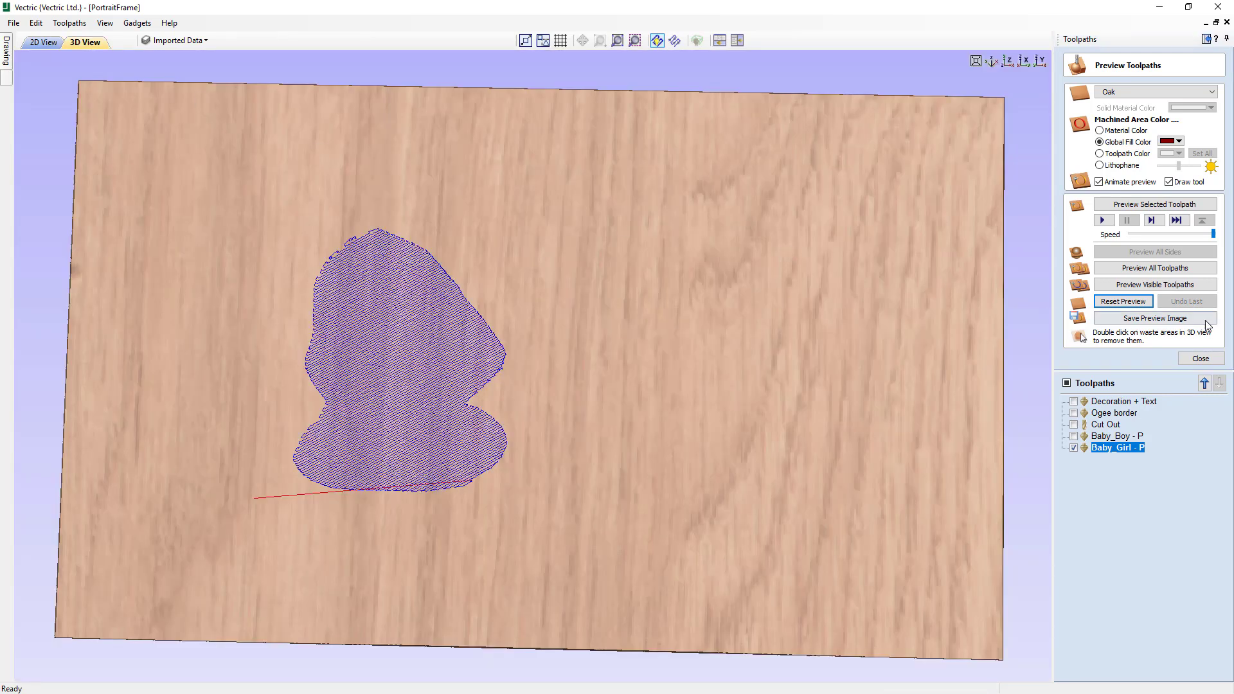
{"action": "left_click", "coordinate": [1132, 273]}
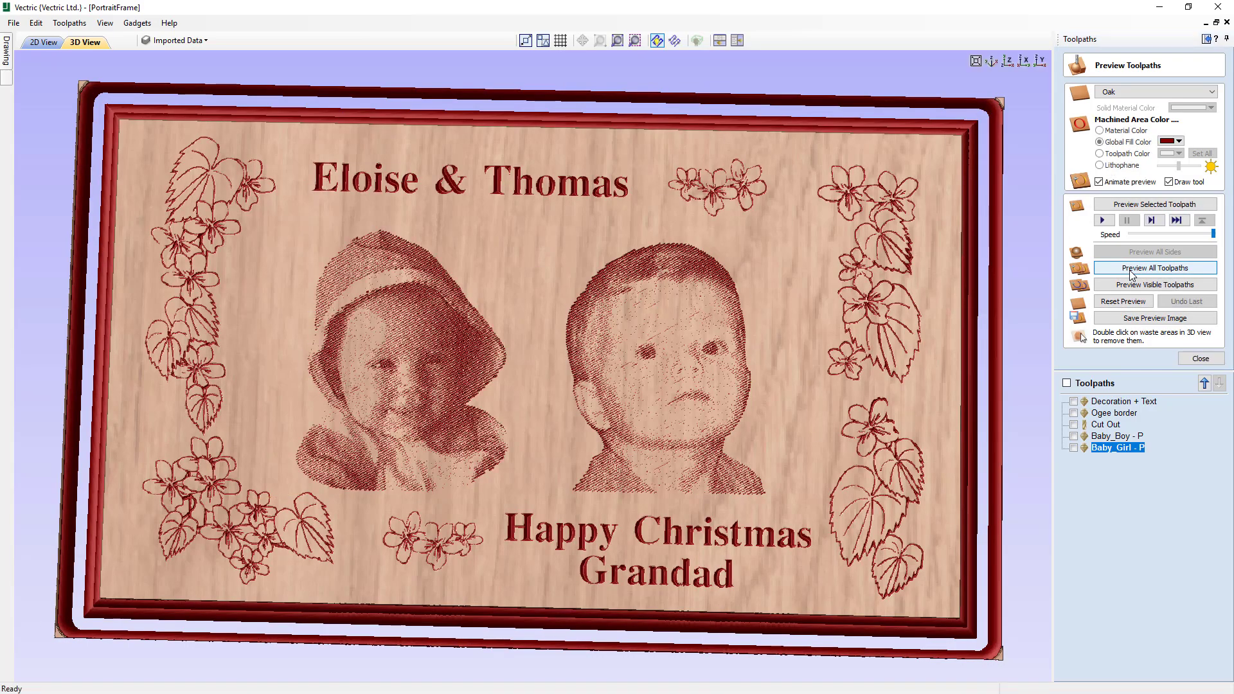
Step: Remove the waste material around the frame, inspect the carved panel from different angles and close the preview
{"action": "left_click_drag", "start_coordinate": [506, 441], "coordinate": [558, 450]}
{"action": "left_click_drag", "start_coordinate": [865, 458], "coordinate": [507, 449]}
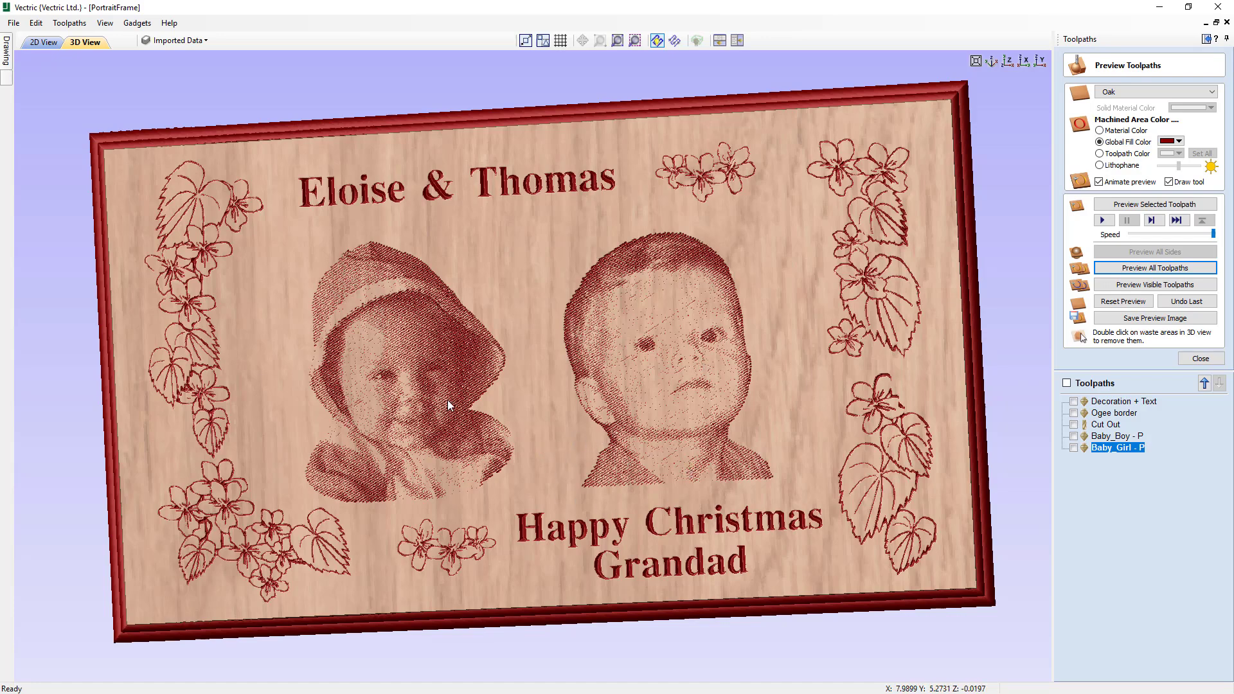
{"action": "left_click_drag", "start_coordinate": [579, 455], "coordinate": [795, 376]}
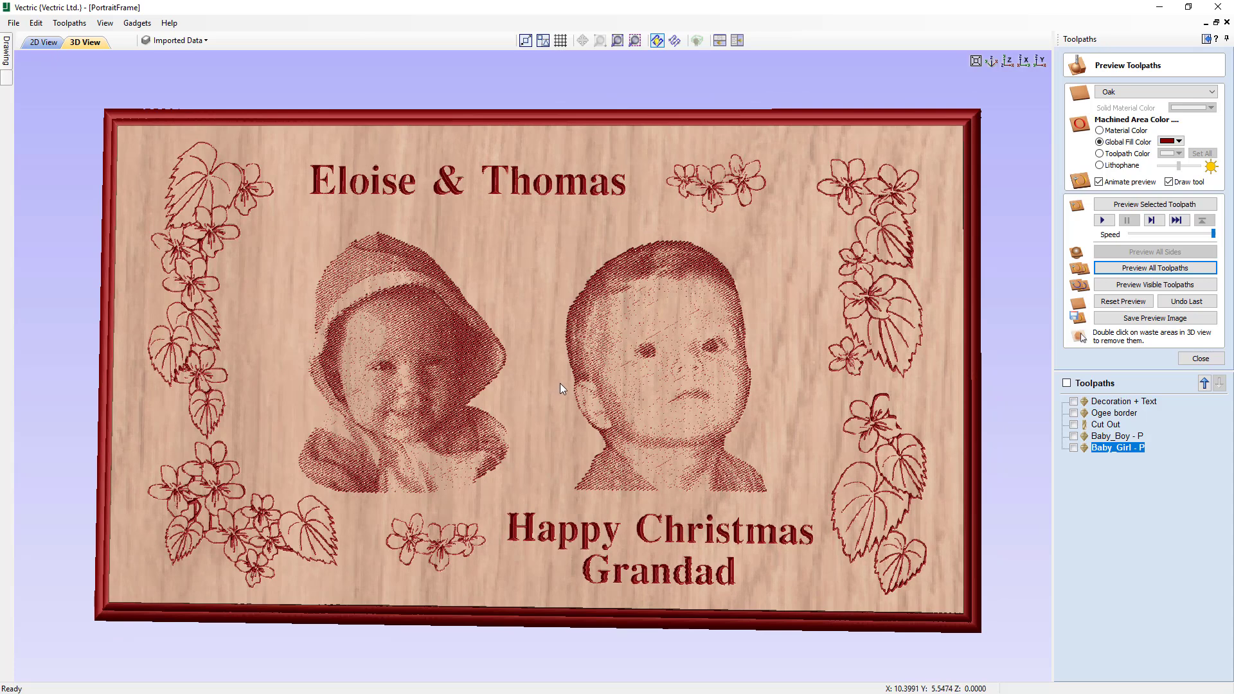
{"action": "left_click", "coordinate": [1201, 359]}
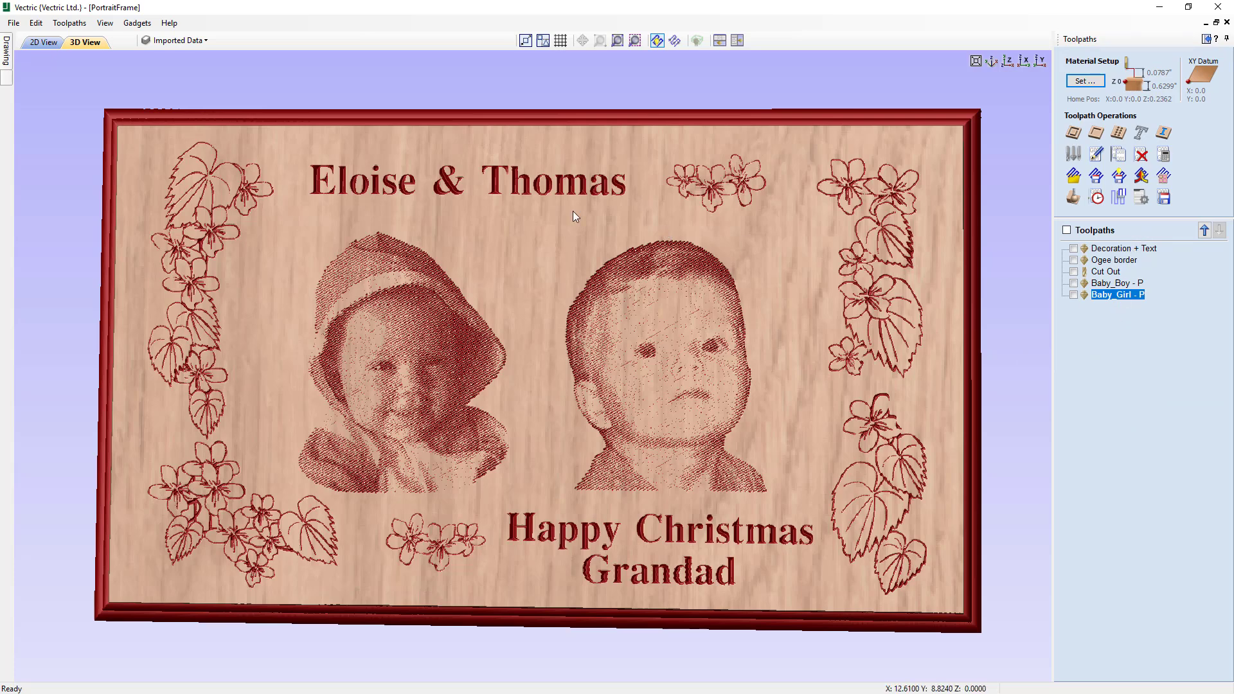
Step: Save the project as a separate VCarve file named PortraitFrame_Tooling.crv in the same folder
{"action": "left_click", "coordinate": [13, 25]}
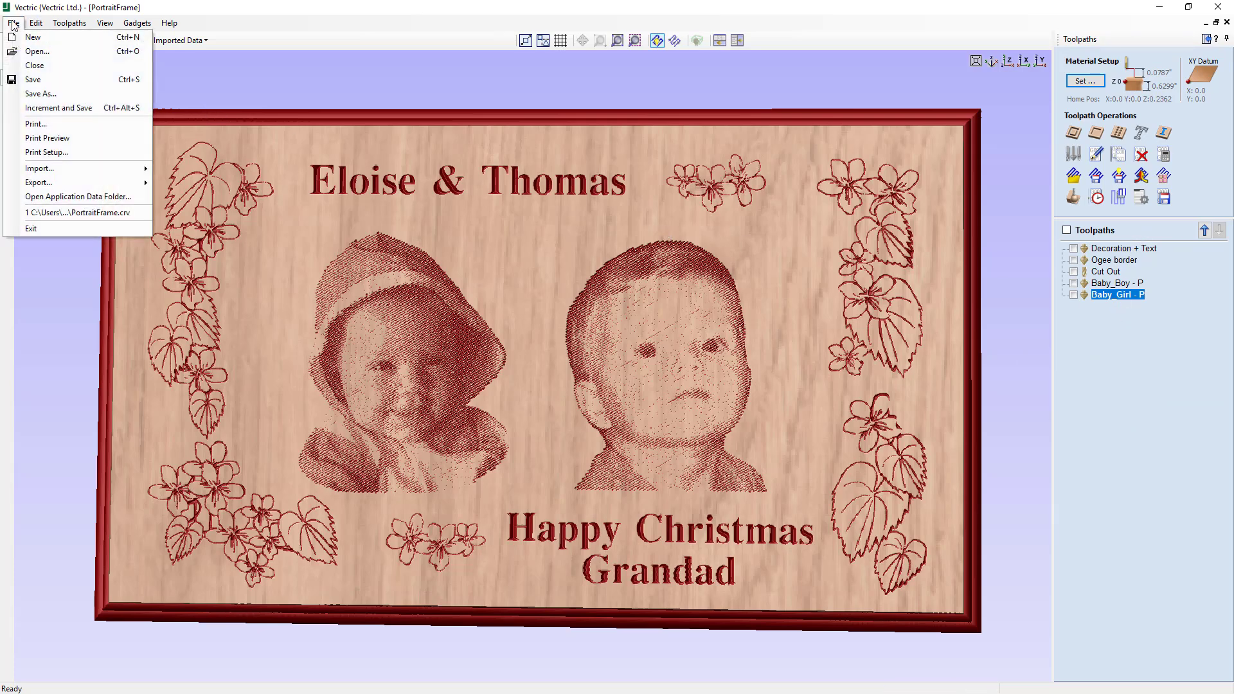
{"action": "left_click", "coordinate": [29, 97]}
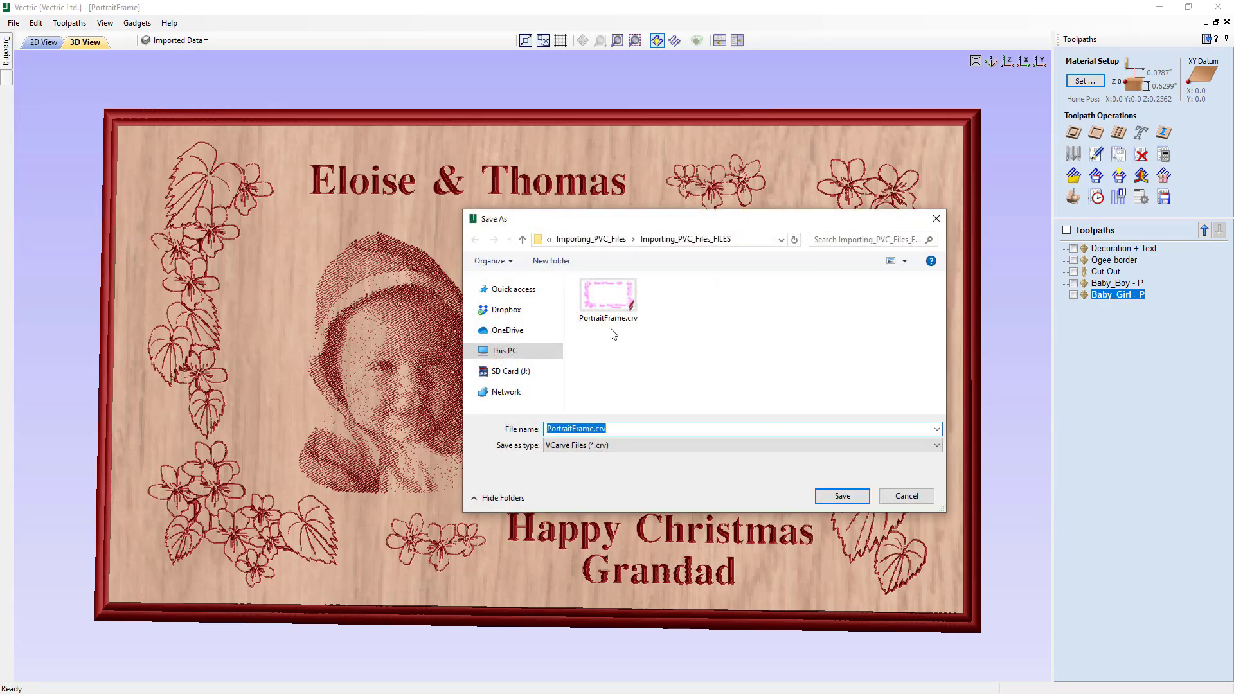
{"action": "left_click", "coordinate": [611, 345]}
{"action": "left_click", "coordinate": [615, 427]}
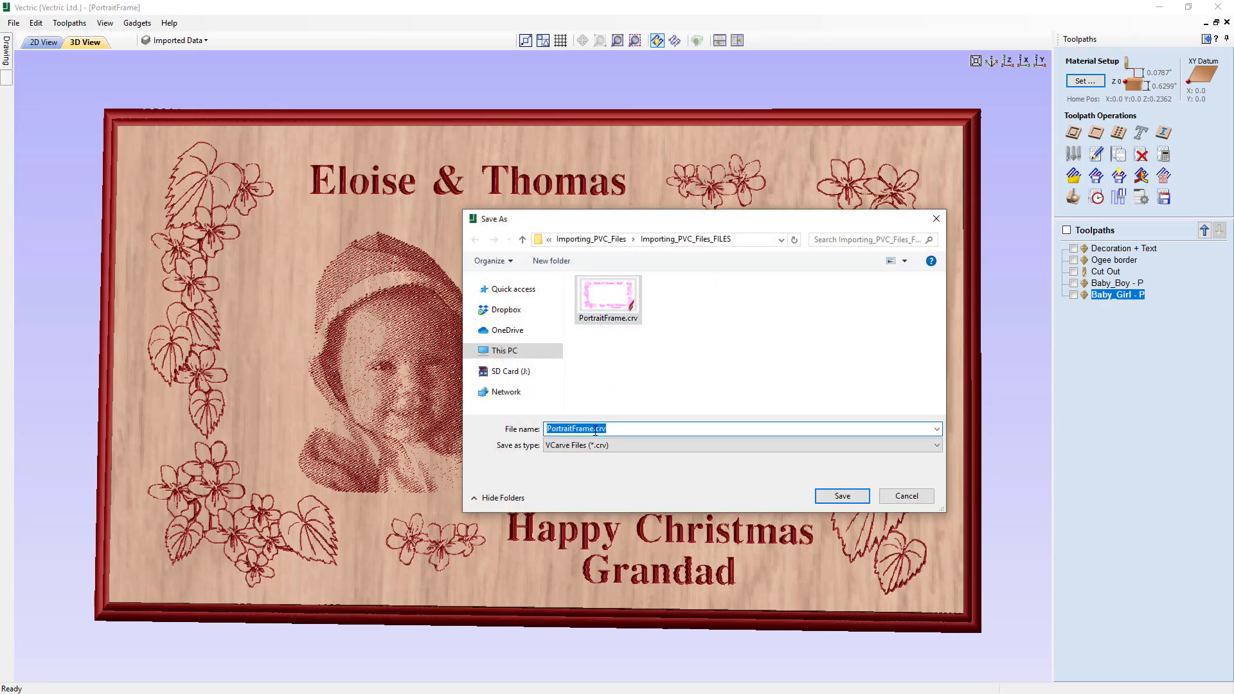
{"action": "key", "text": "Right"}
{"action": "type", "text": "_"}
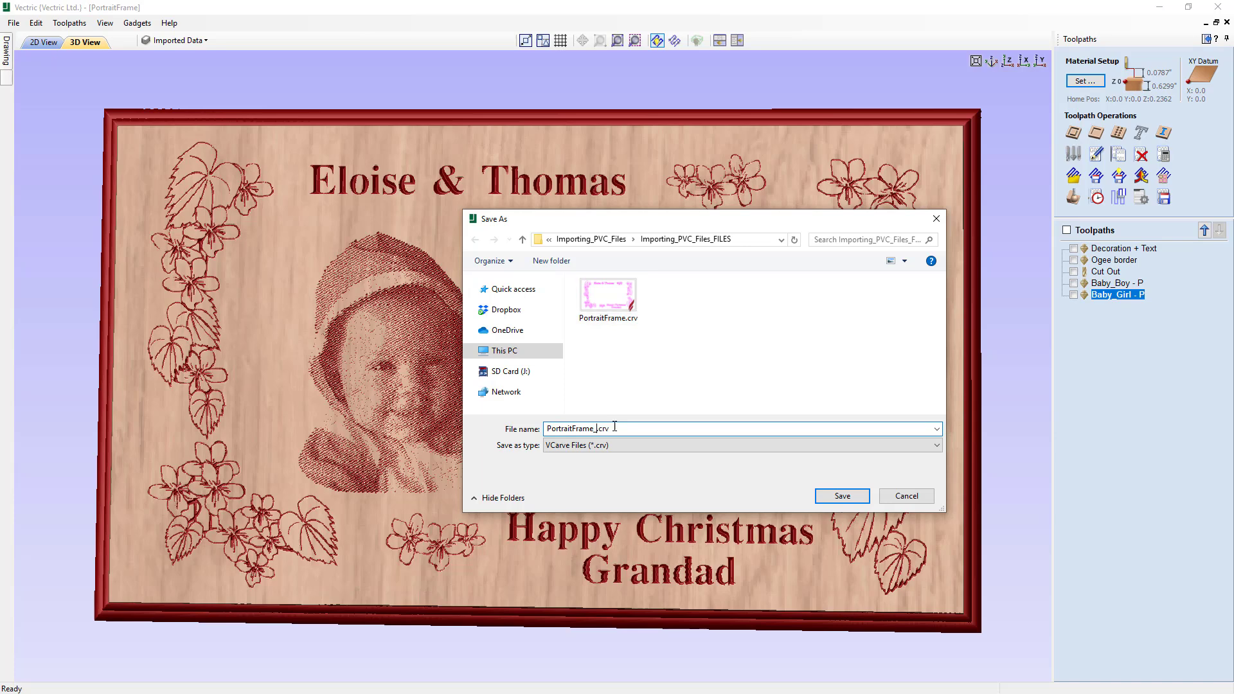
{"action": "type", "text": "Tooling"}
{"action": "left_click", "coordinate": [825, 497]}
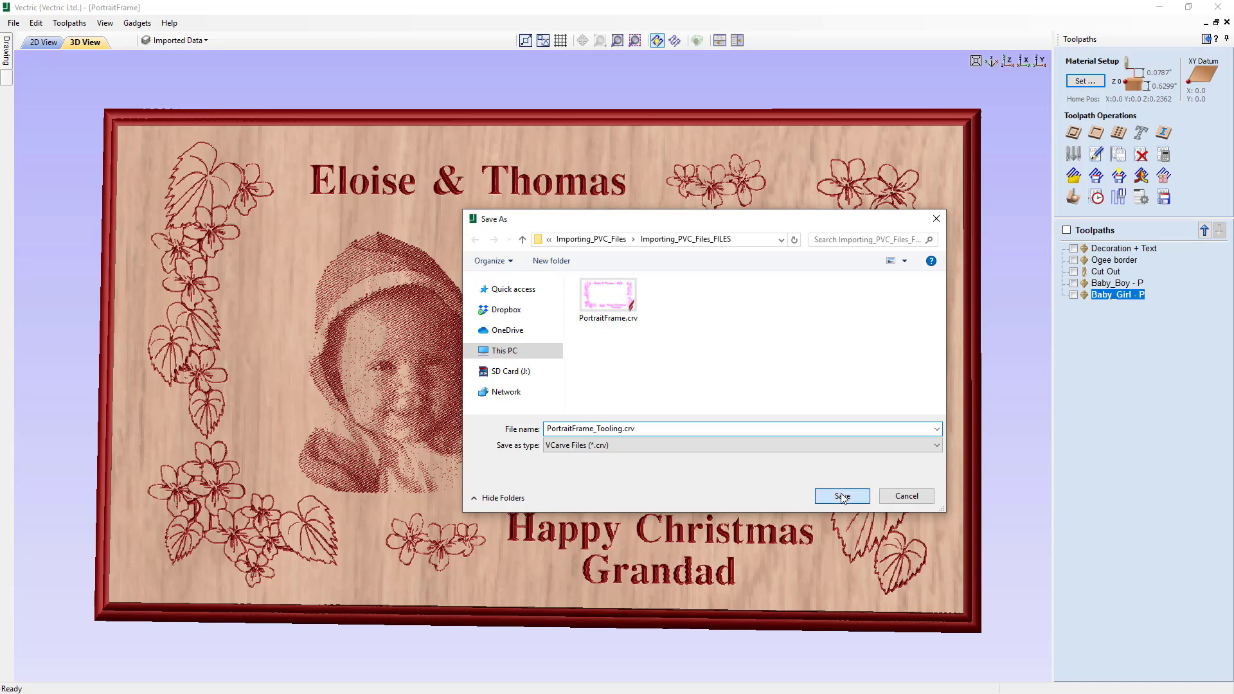